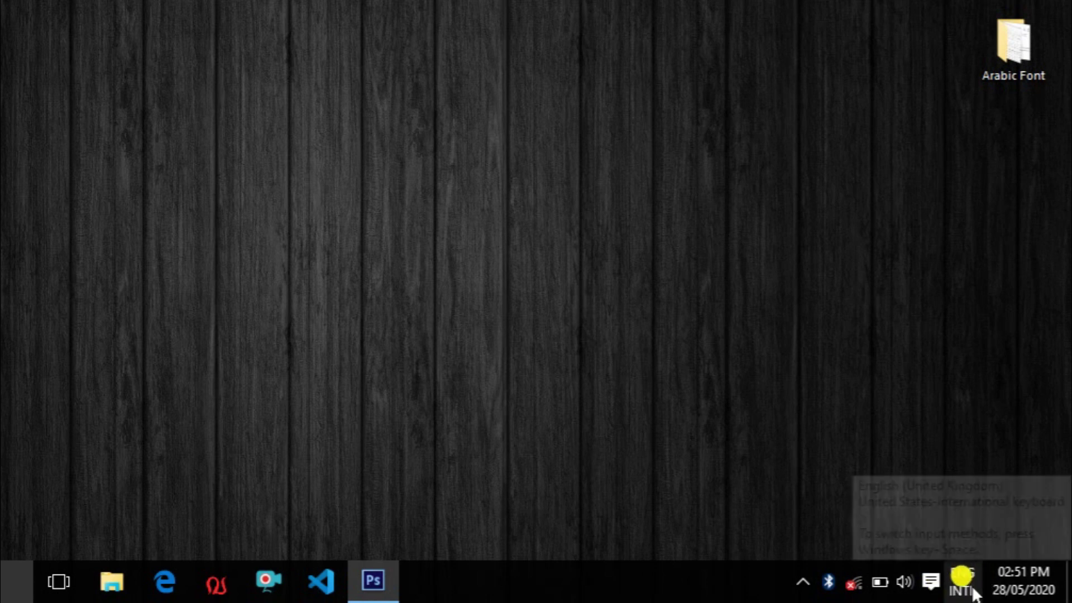
- Reach the language preferences from the taskbar input-language list, then close Settings
click(962, 581)
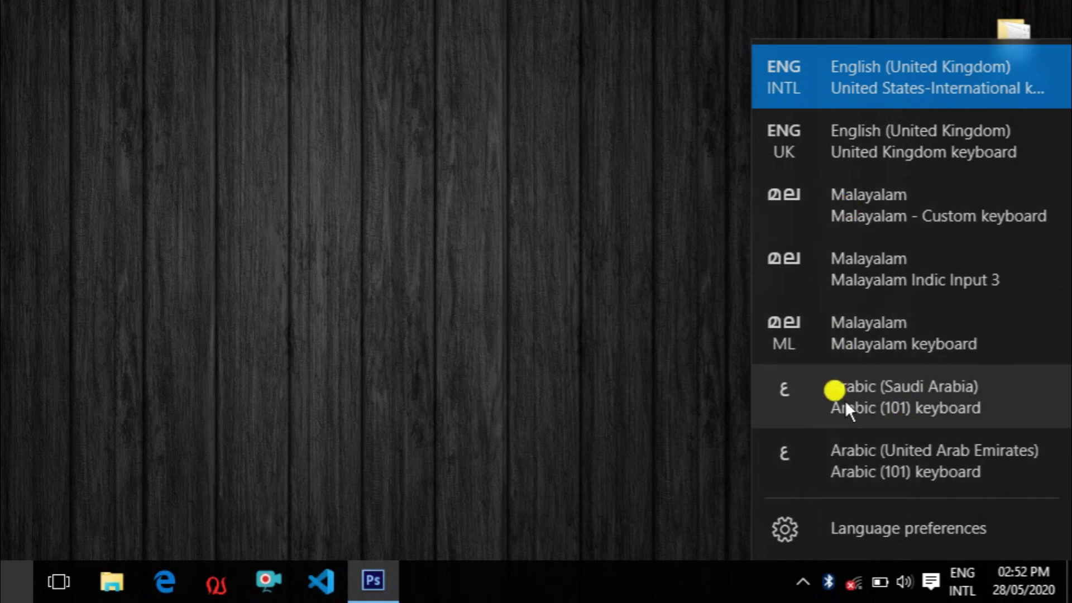
click(886, 527)
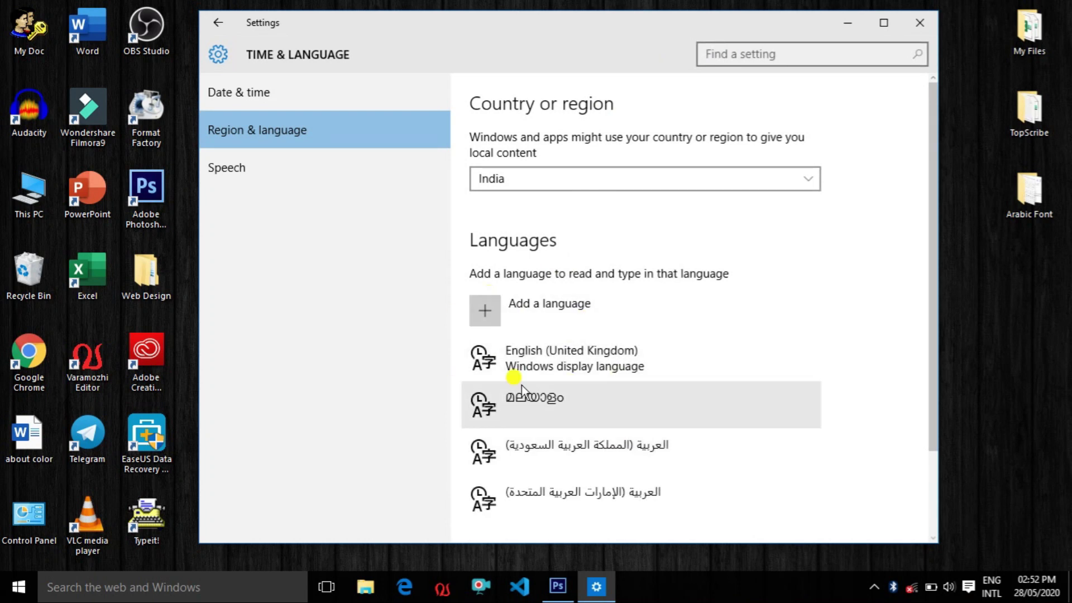
click(920, 22)
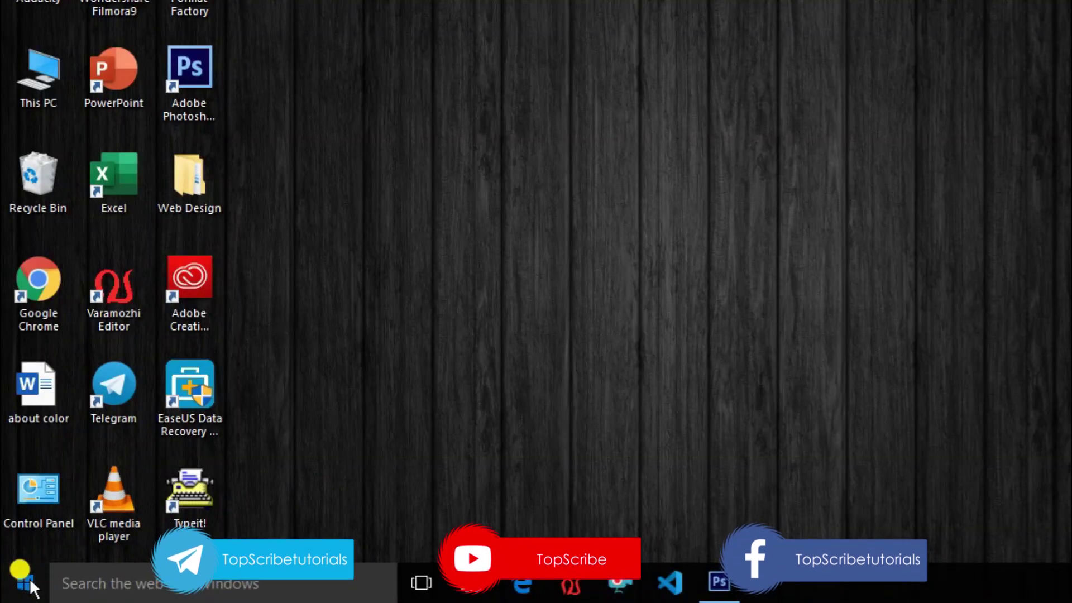
- Add Arabic (Qatar) as an installed language under Time & language > Region & language
click(28, 581)
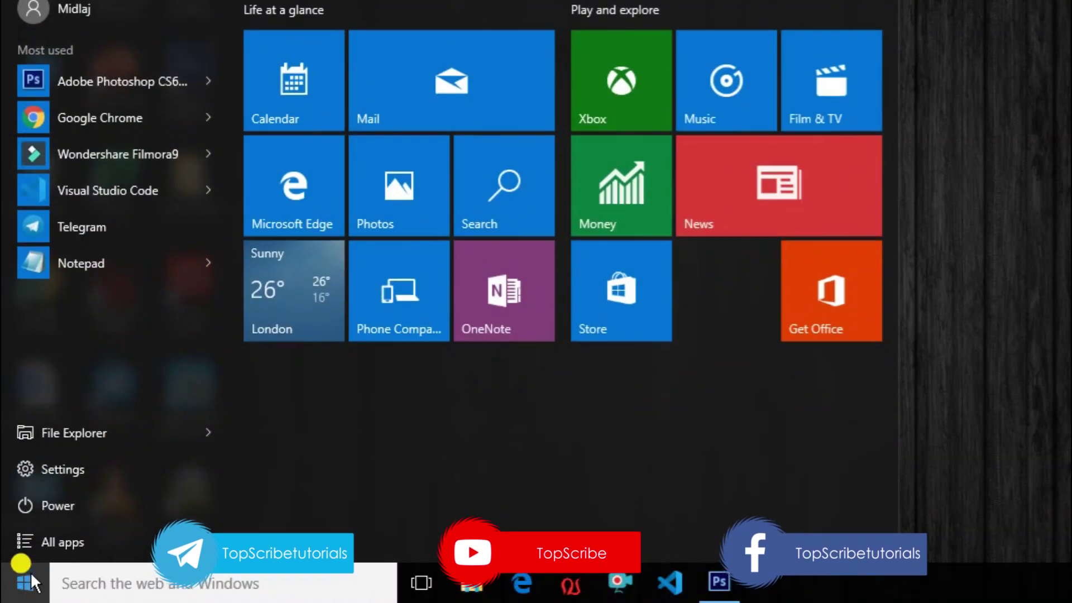
click(66, 467)
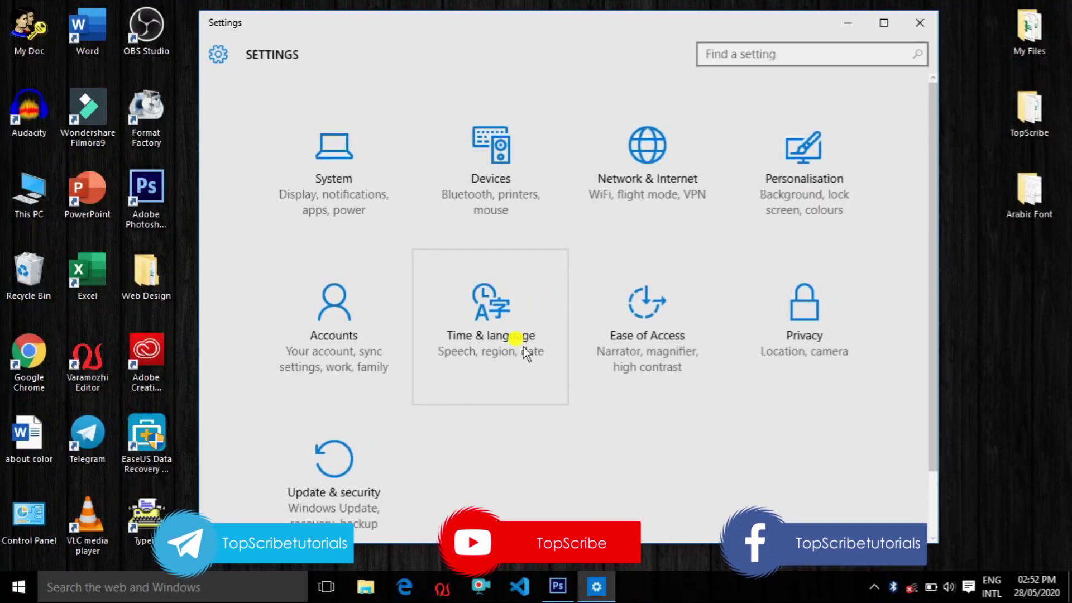
click(494, 316)
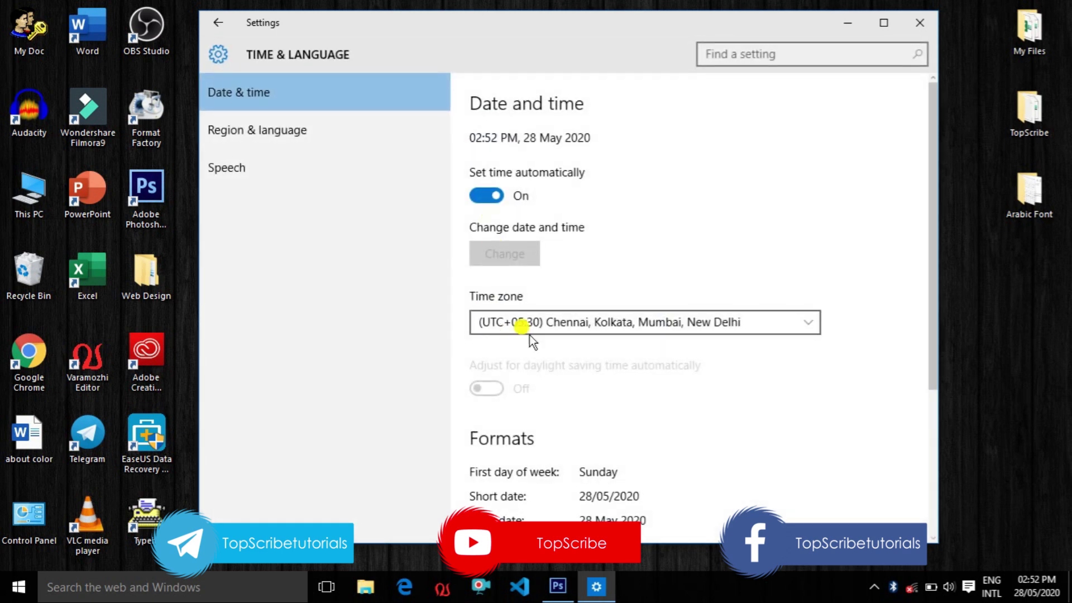
click(296, 135)
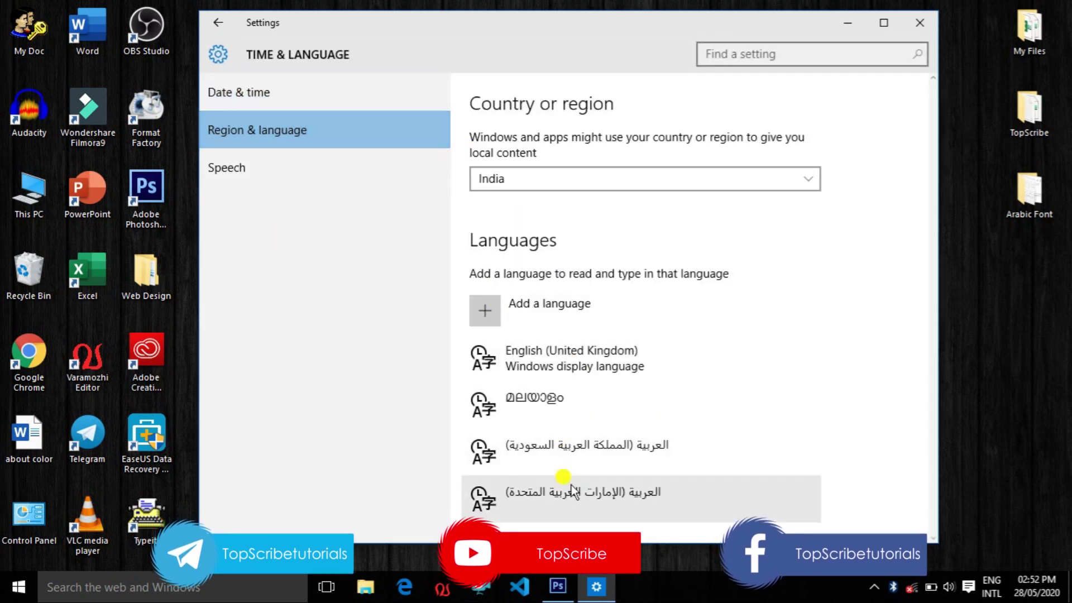
click(532, 312)
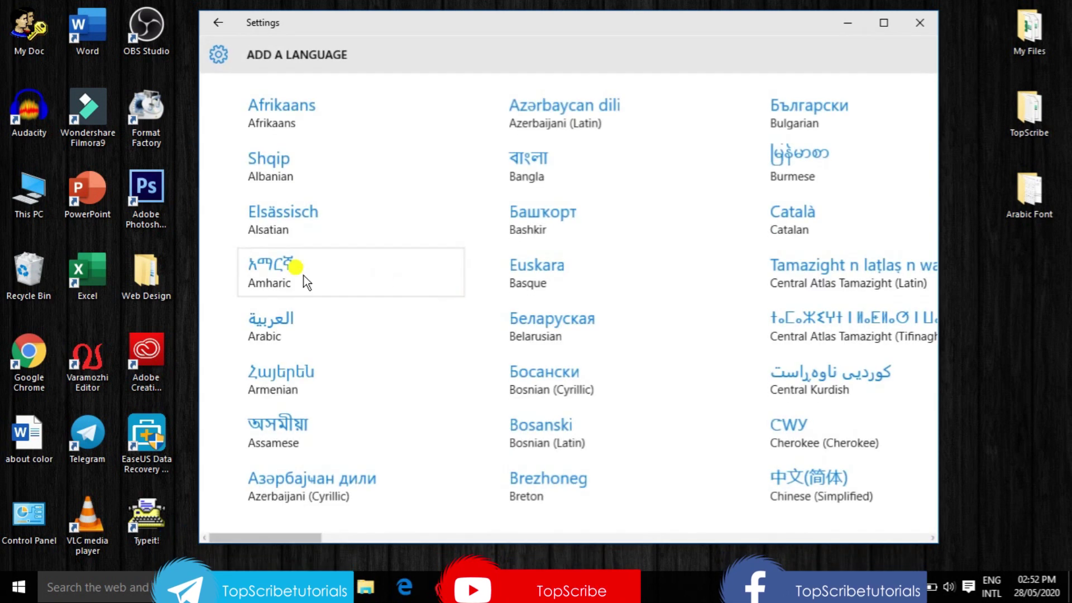
click(277, 313)
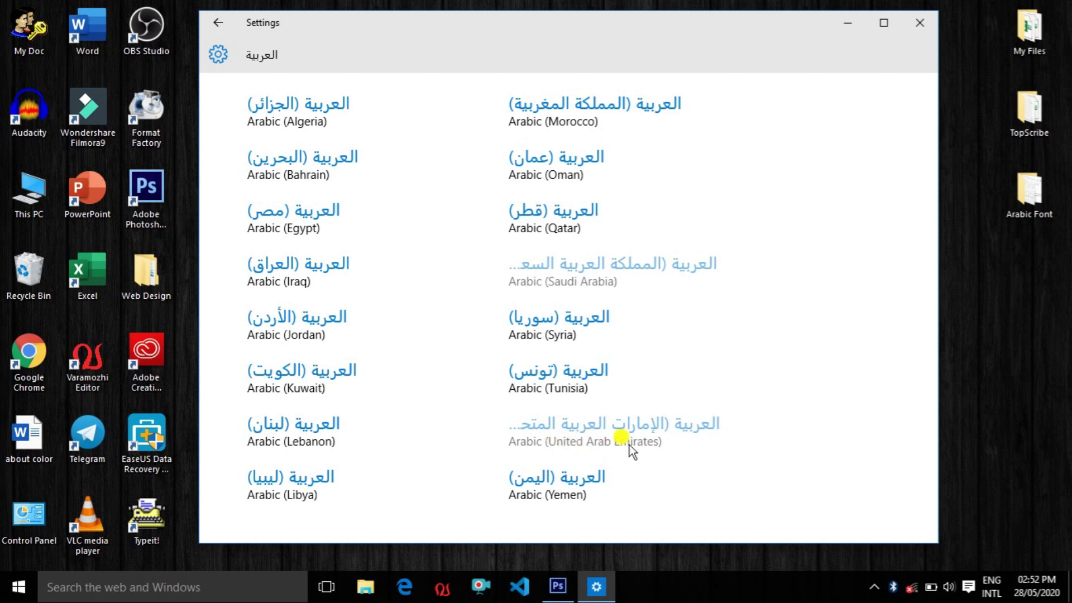
click(557, 228)
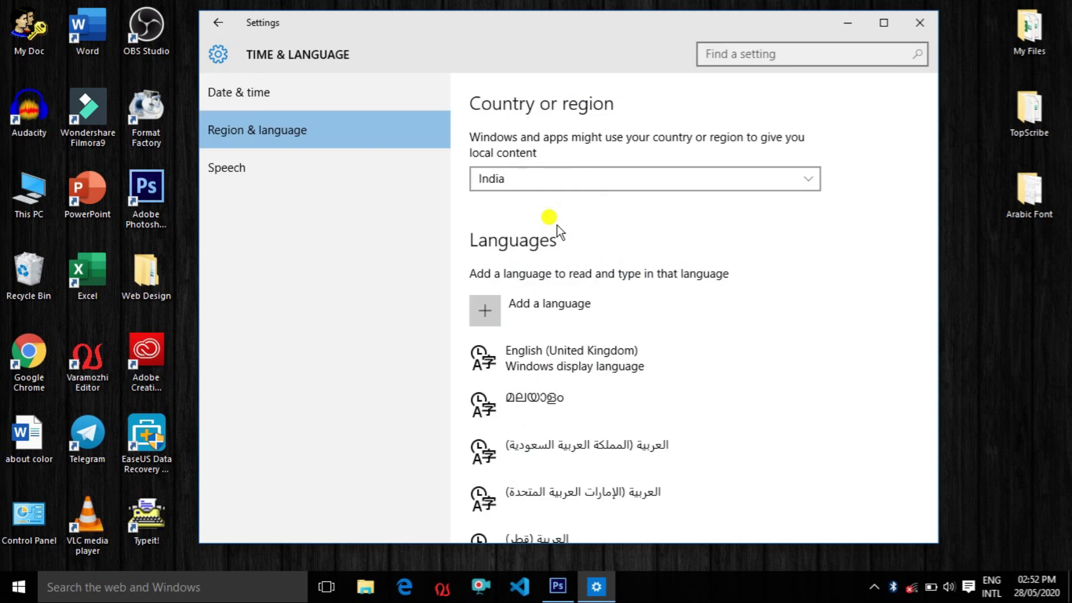
scroll(562, 447, down, 3)
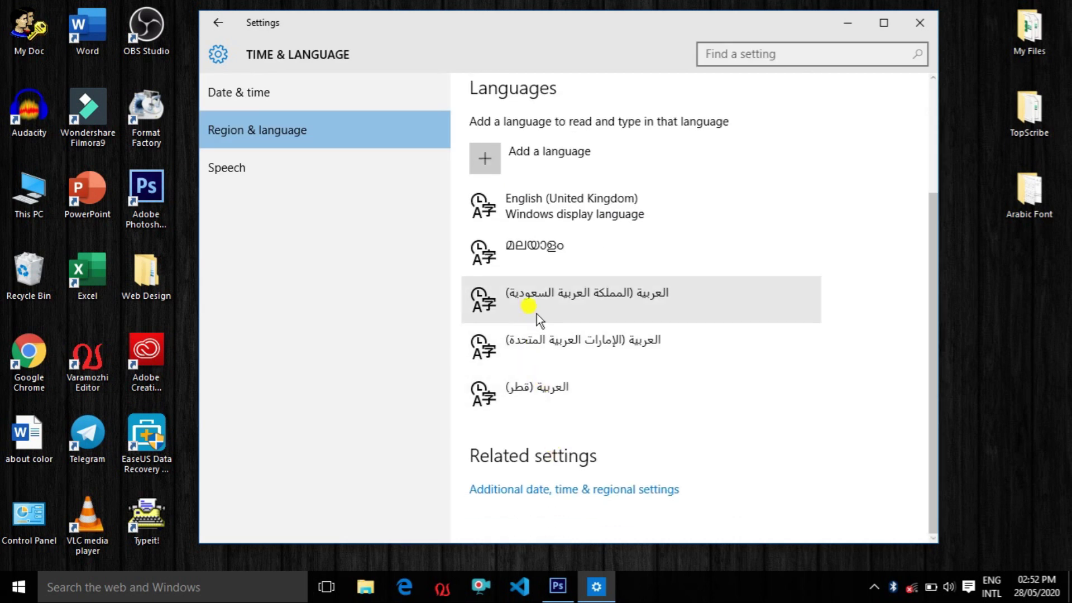
- Close Settings, return to Photoshop, and switch the keyboard input to Arabic with Alt+Shift / Win+Space
click(916, 22)
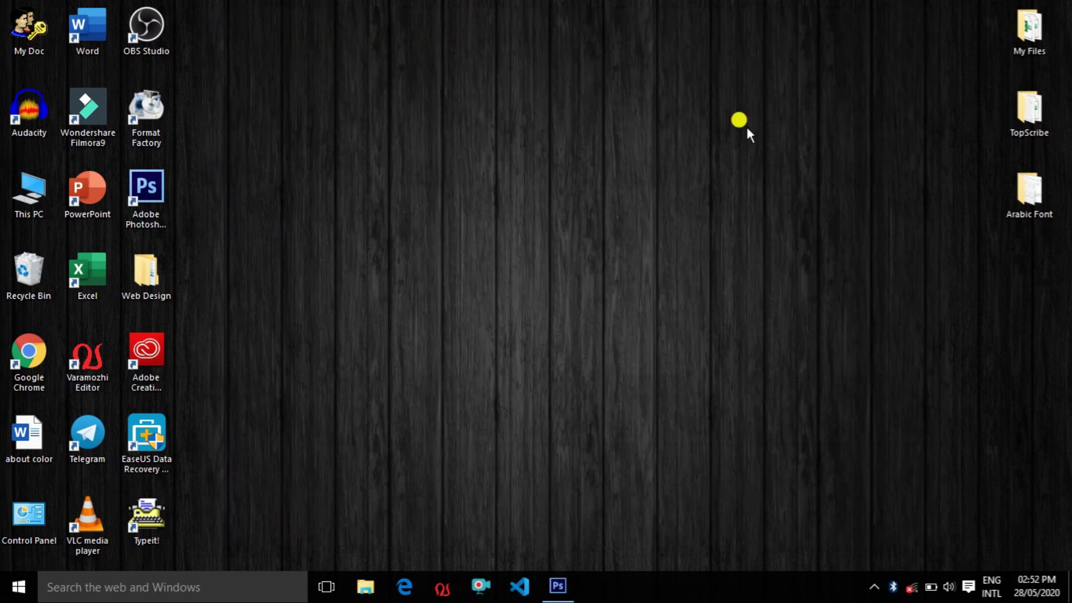
double_click(158, 193)
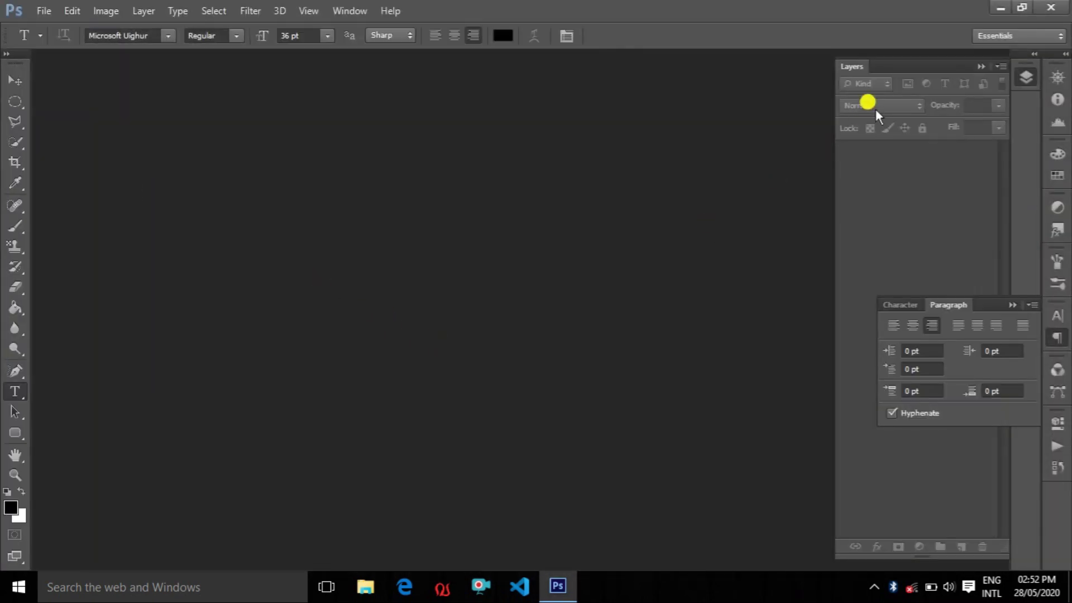
mouse_move(992, 591)
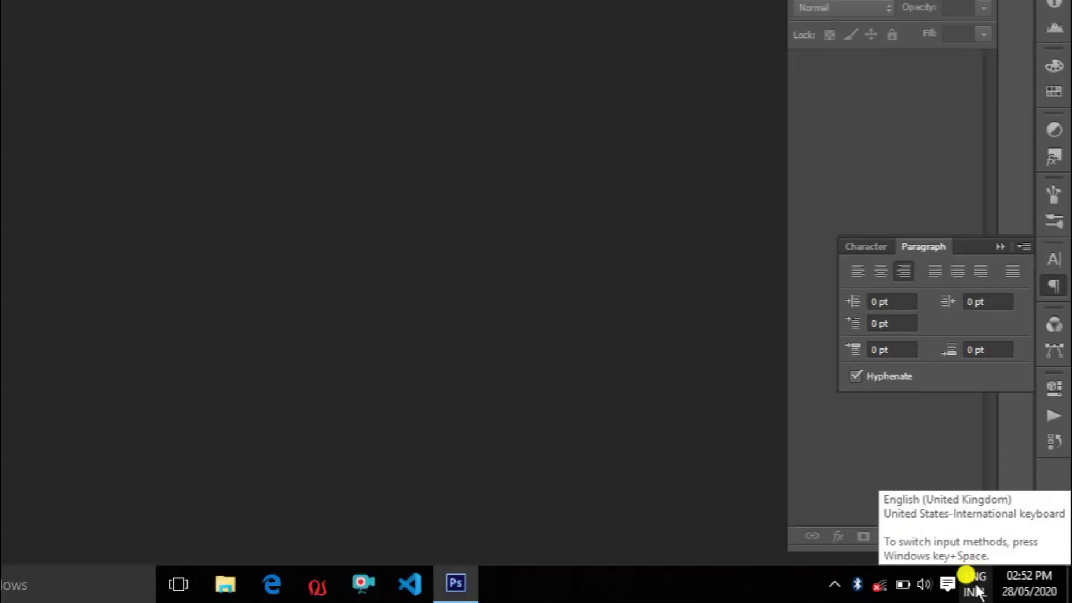
click(976, 591)
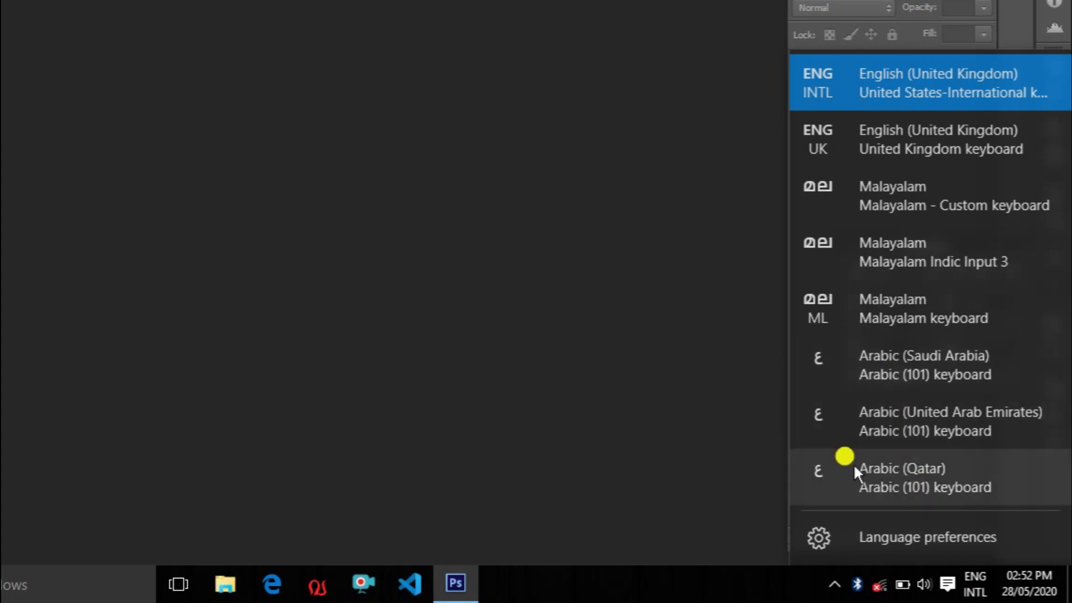
click(623, 463)
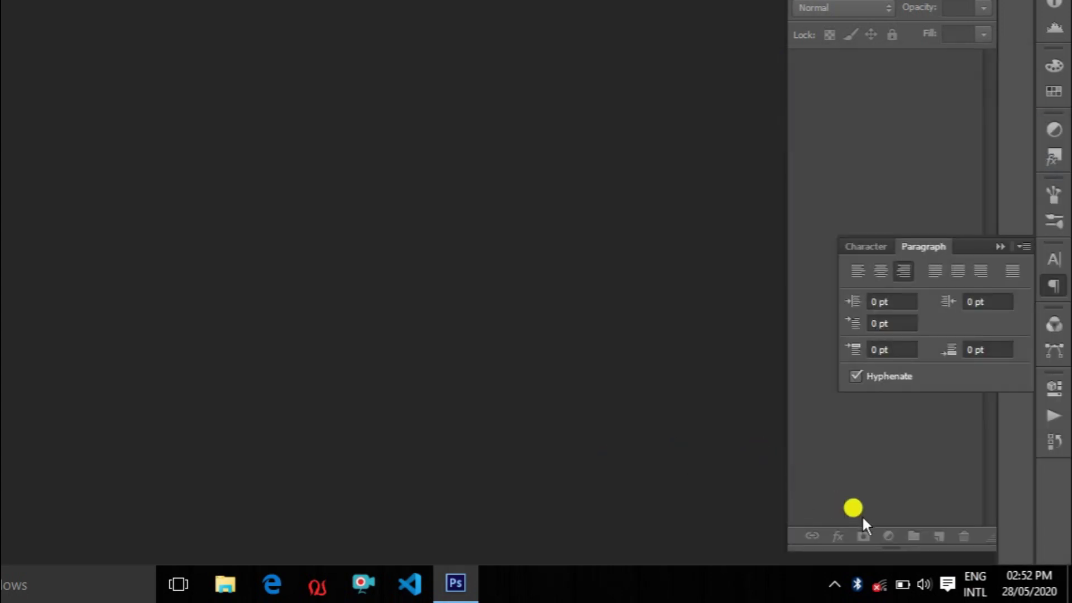
key(alt+shift)
key(alt+shift)
key(alt+shift)
key(super+space)
key(super+space)
key(super+space)
key(super+space)
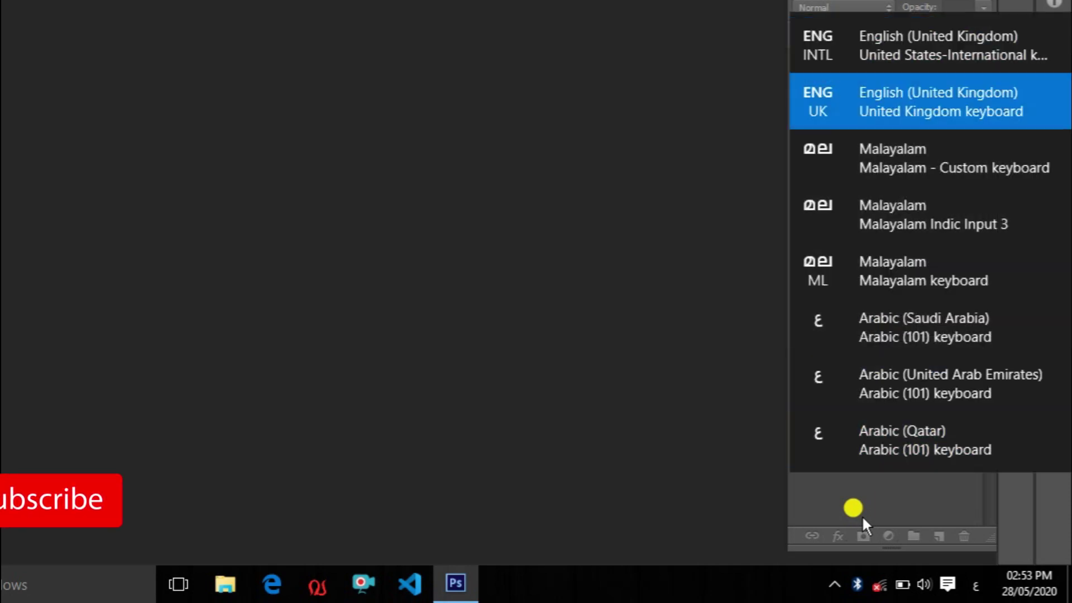
key(super+space)
key(super+space)
key(super+space)
key(super+space)
key(super+space)
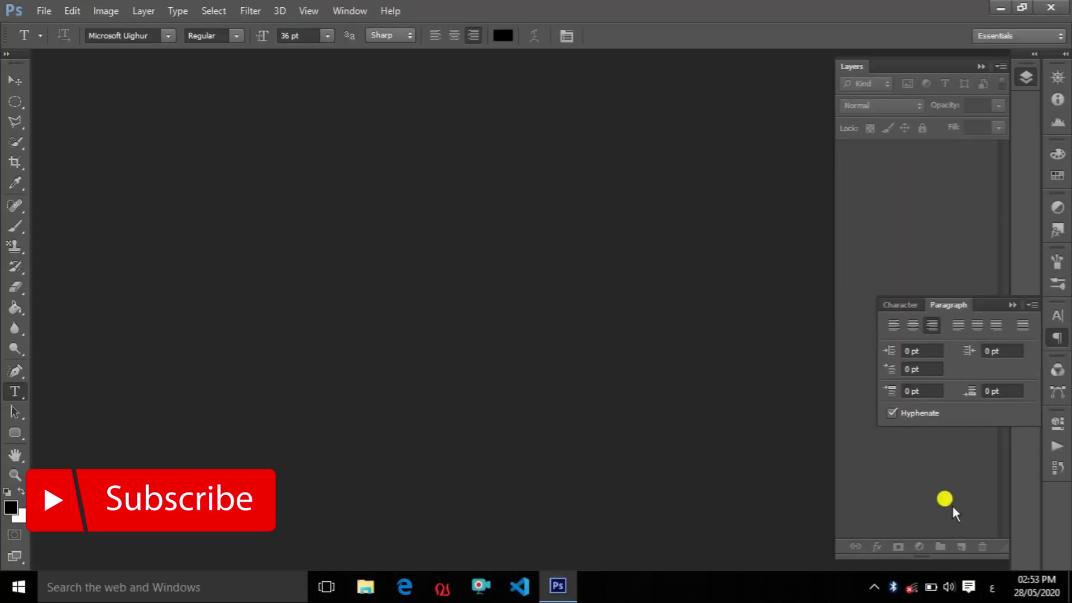
- Create a new blank document with default settings and zoom in on it
key(ctrl+n)
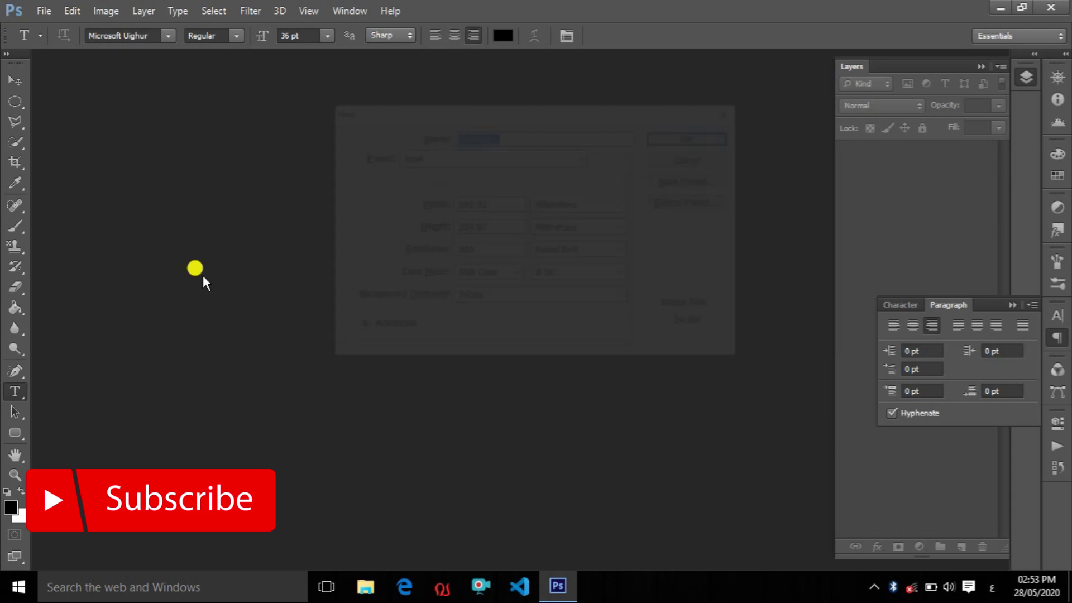
key(Return)
key(ctrl+plus)
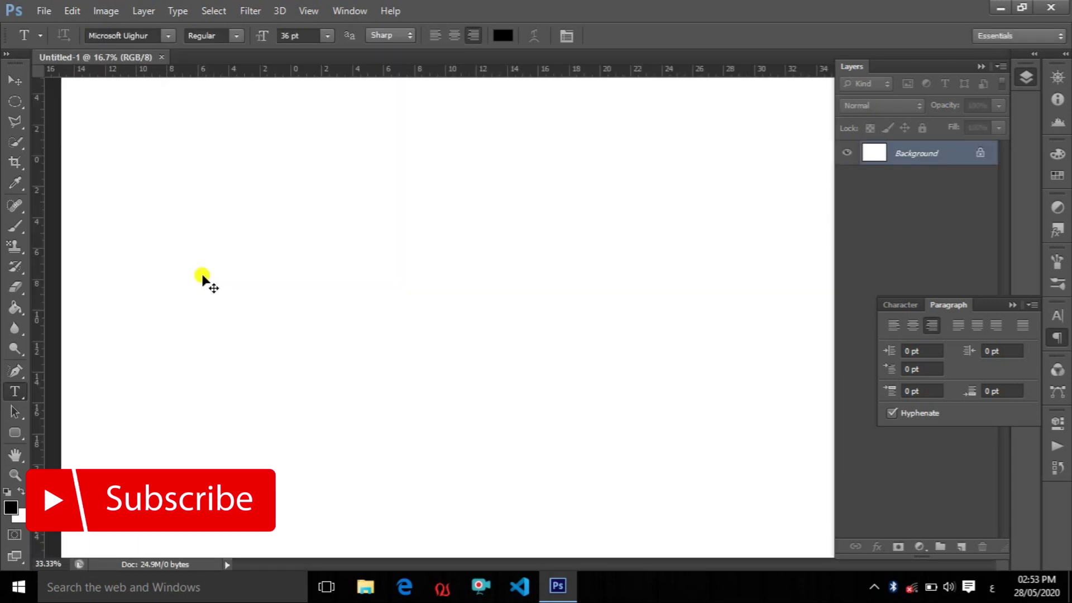
- Type the Arabic letters 'بس بم' on the canvas as a text layer and commit it
click(365, 305)
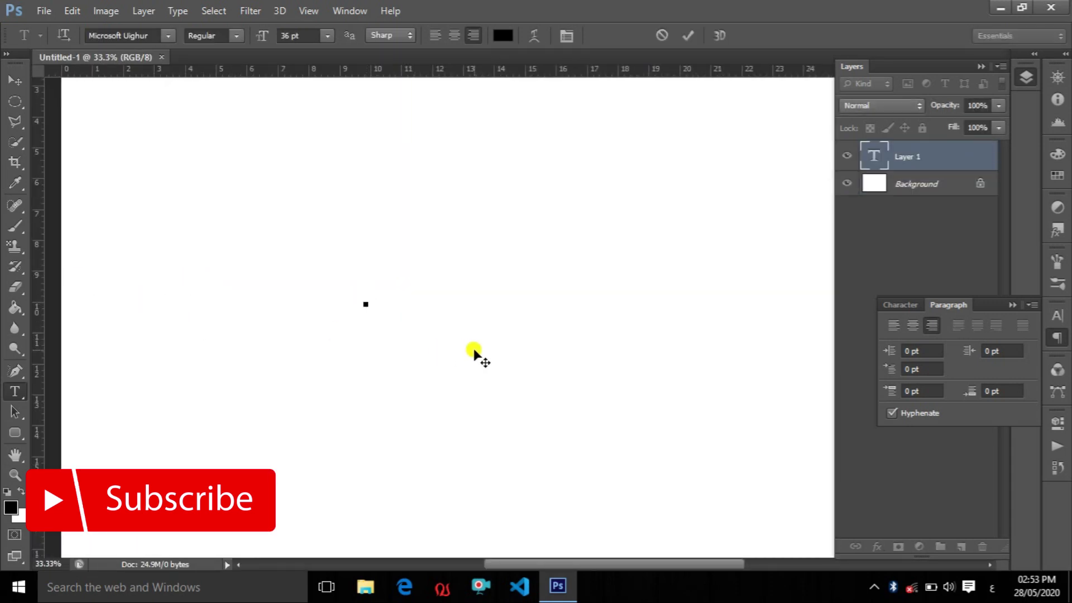
text(بس ب)
text(مس ب)
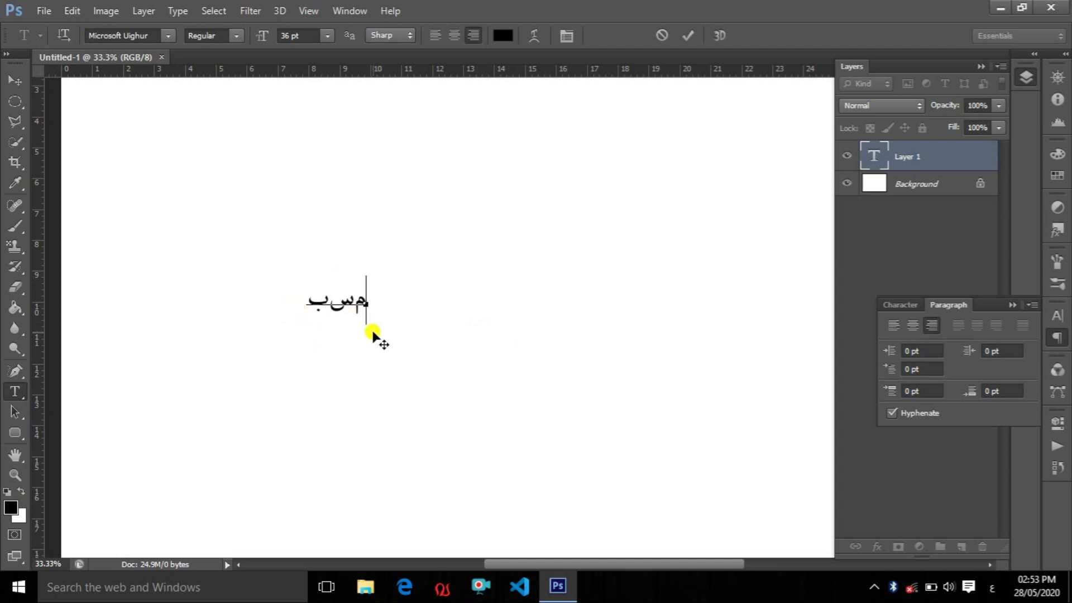
key(ctrl+Return)
- Set the Type preferences text engine to Middle Eastern via Edit > Preferences > Type
click(72, 10)
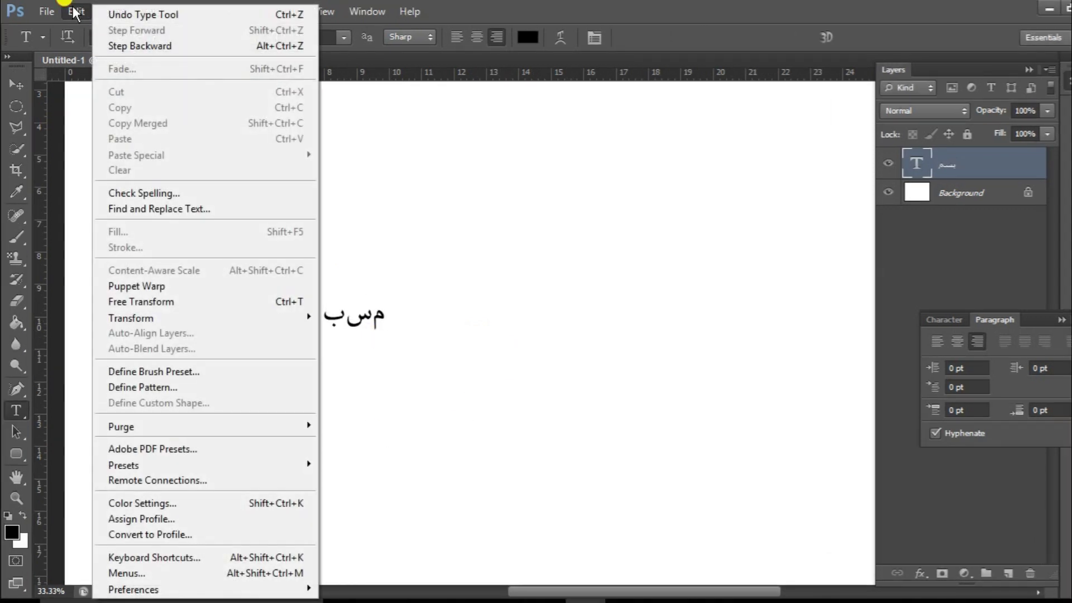
mouse_move(150, 590)
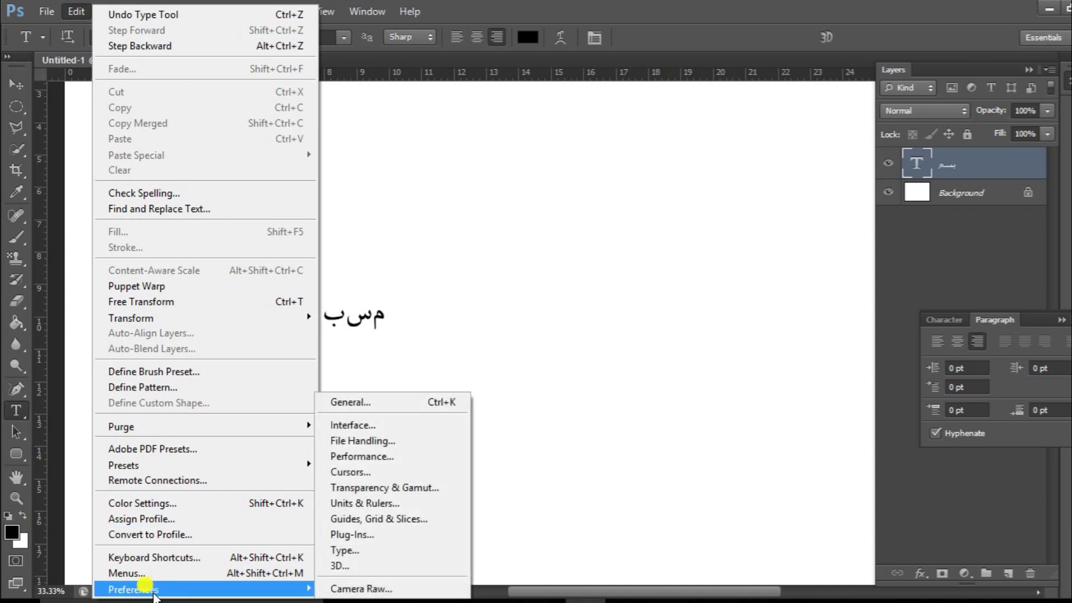
click(351, 550)
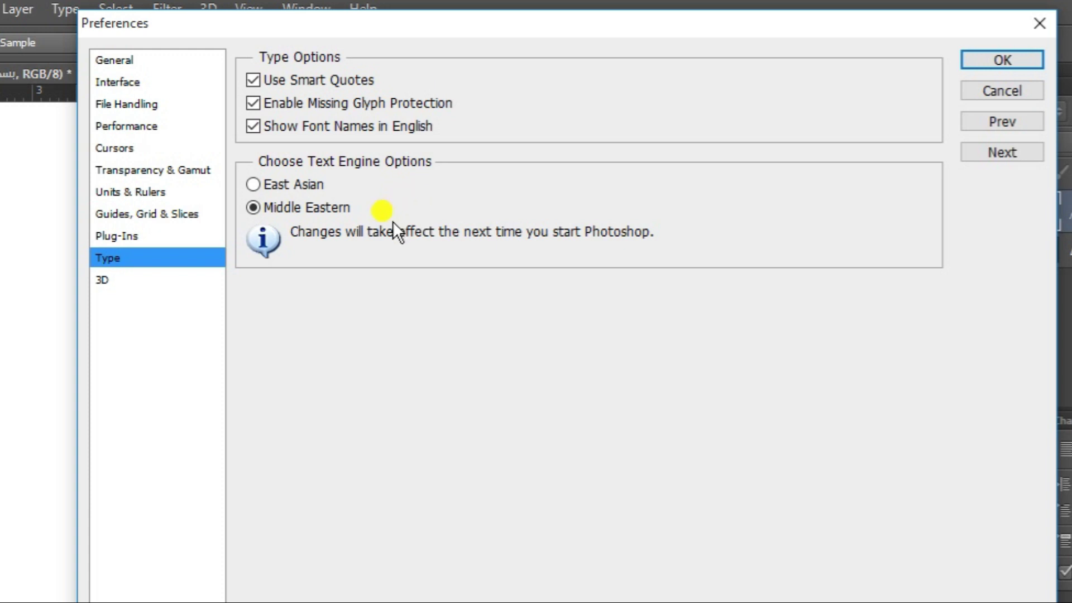
click(969, 59)
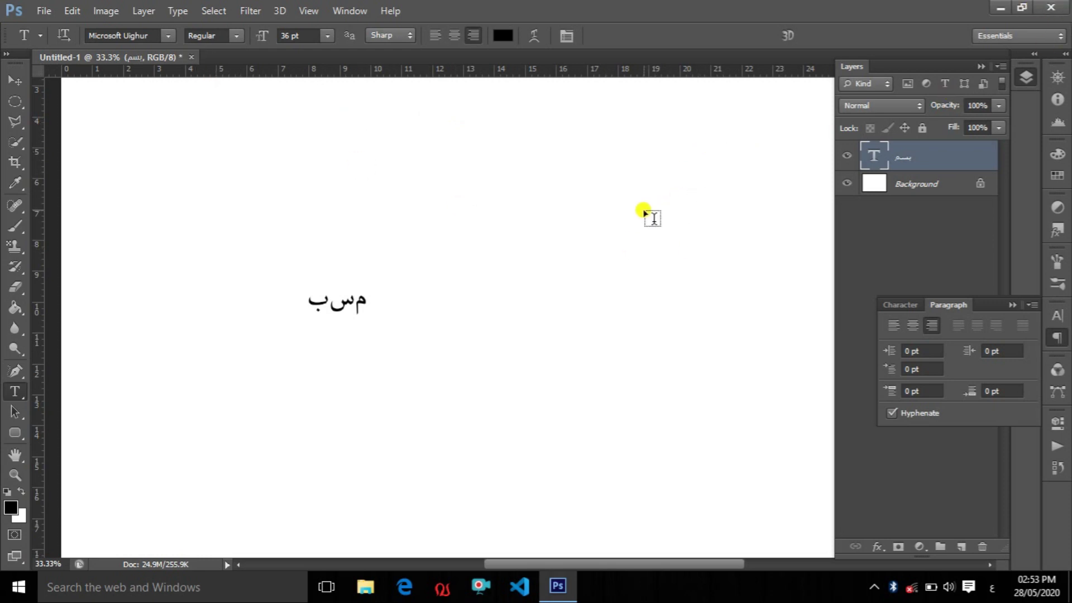
- Quit Photoshop without saving and relaunch it from the desktop icon
click(1046, 8)
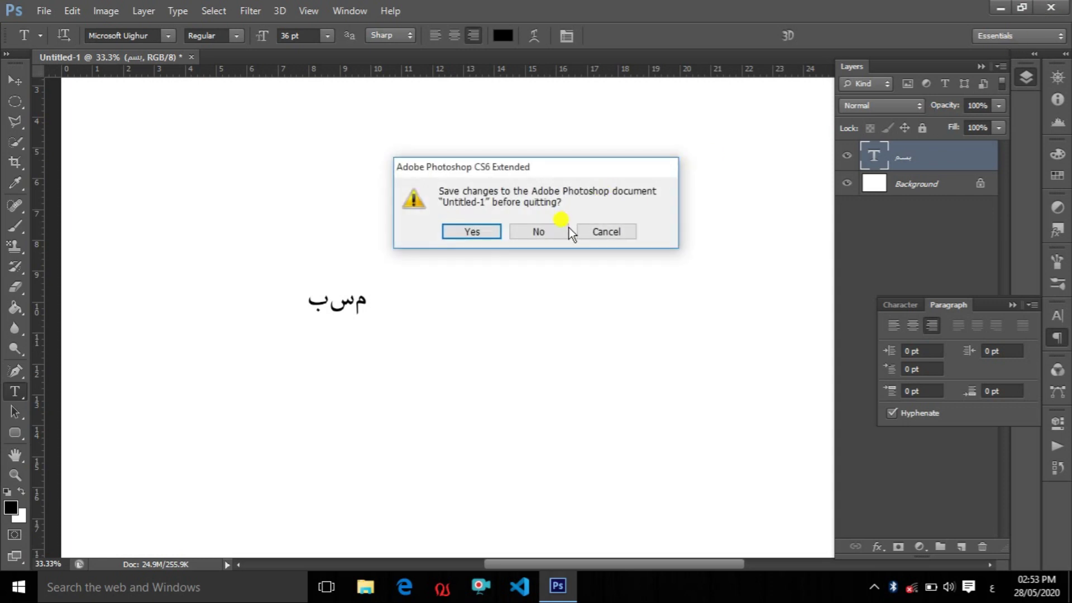
click(564, 229)
click(150, 196)
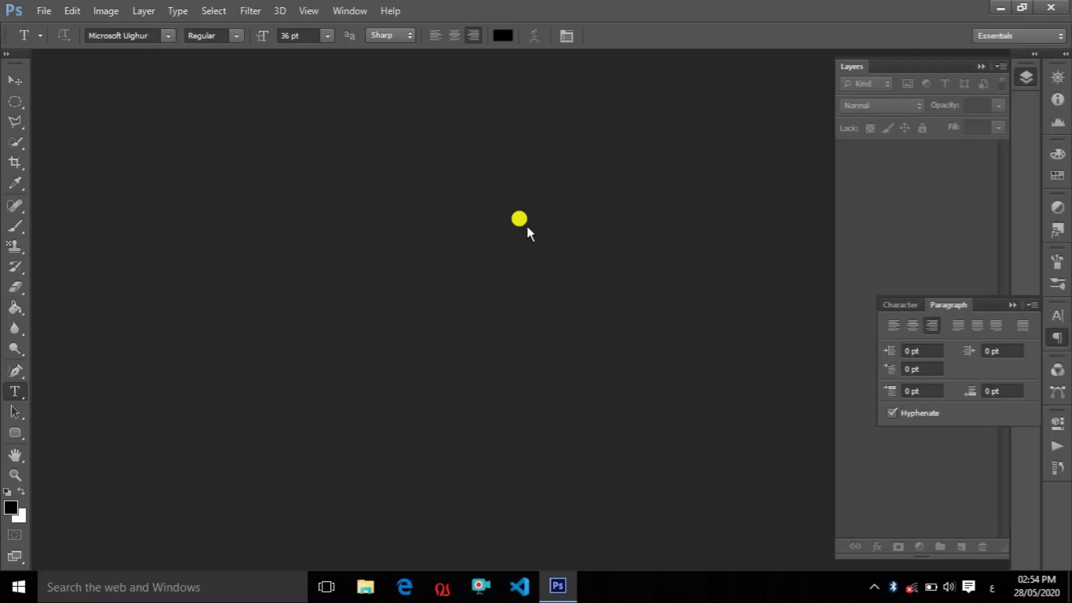
- Create a new blank Untitled-1 document with default settings and zoom in
key(ctrl+n)
key(Return)
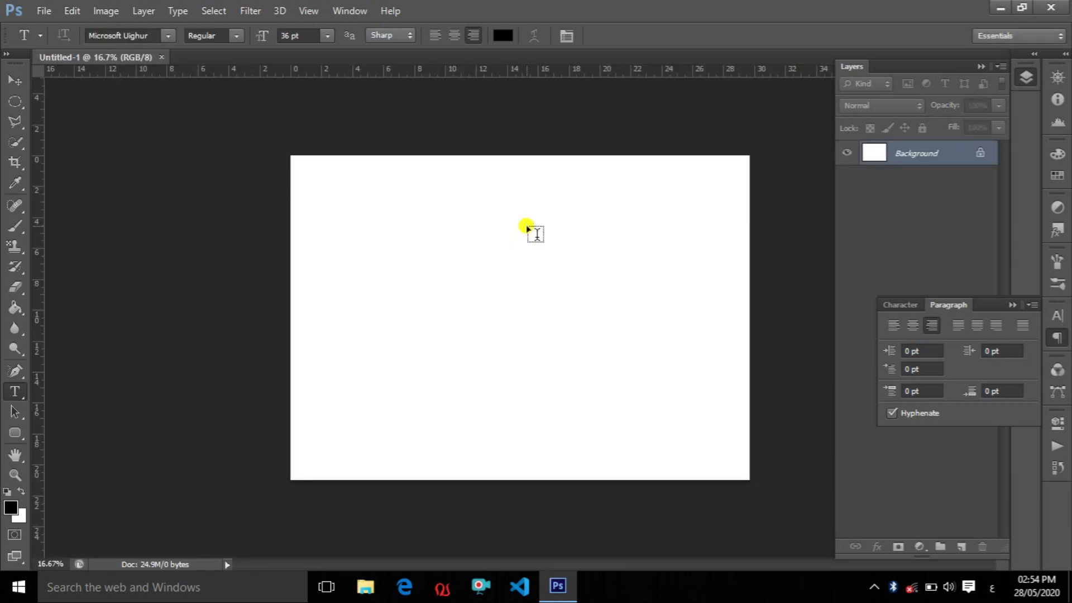
key(ctrl+plus)
key(ctrl+plus)
key(ctrl+plus)
- Add a committed text layer reading 'بسم' on the fresh canvas
click(410, 278)
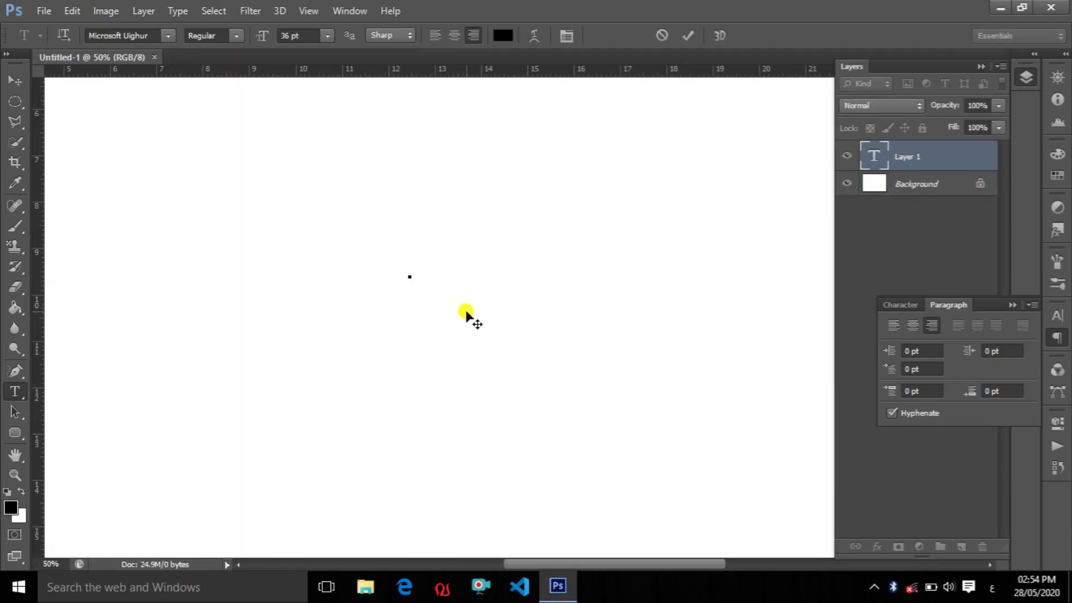
text(بس)
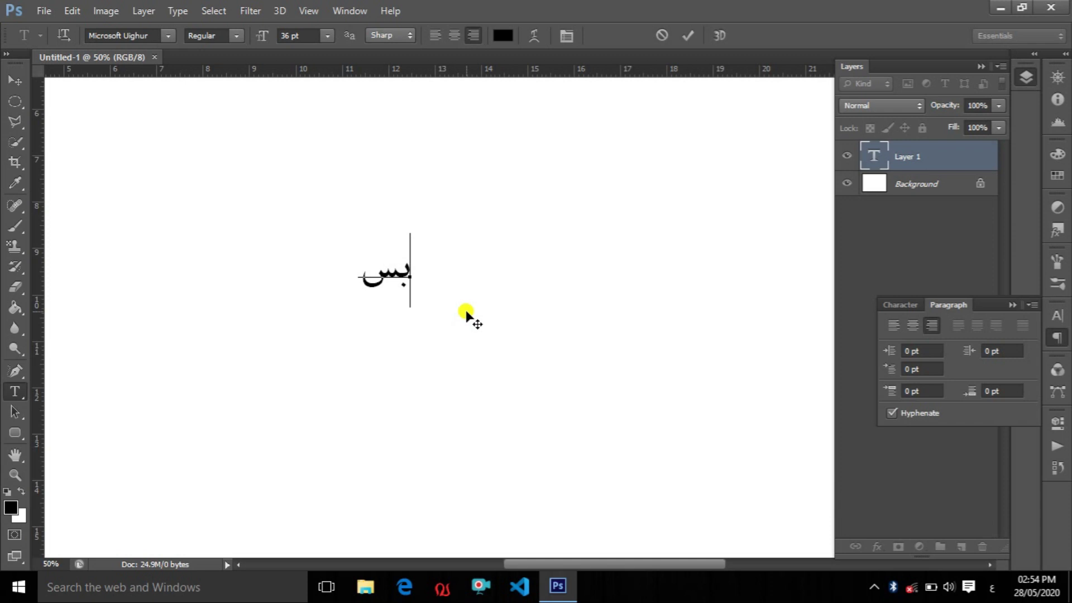
text(م)
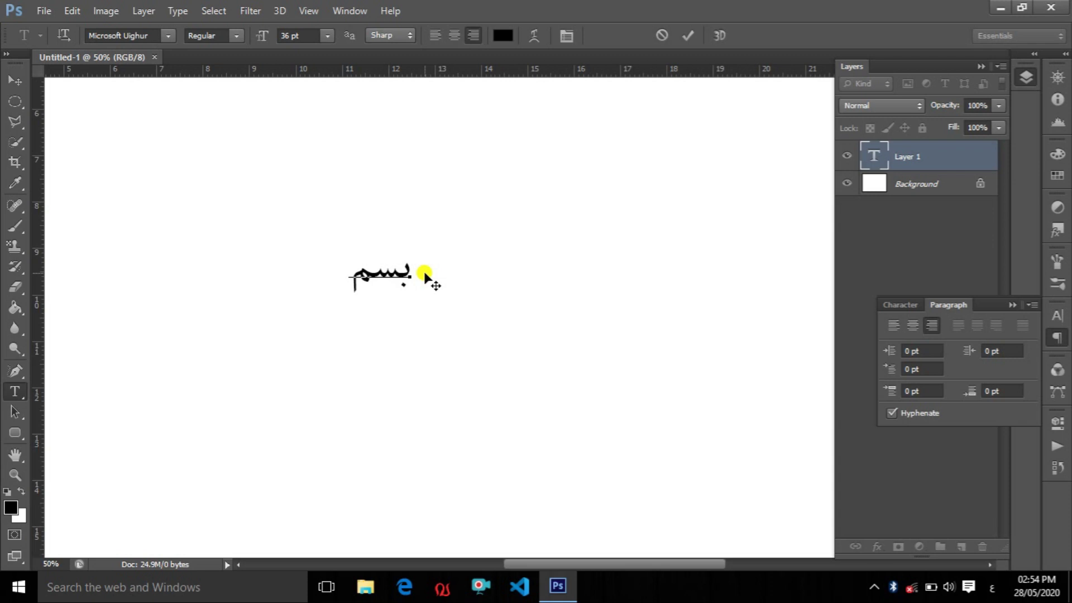
key(ctrl+Return)
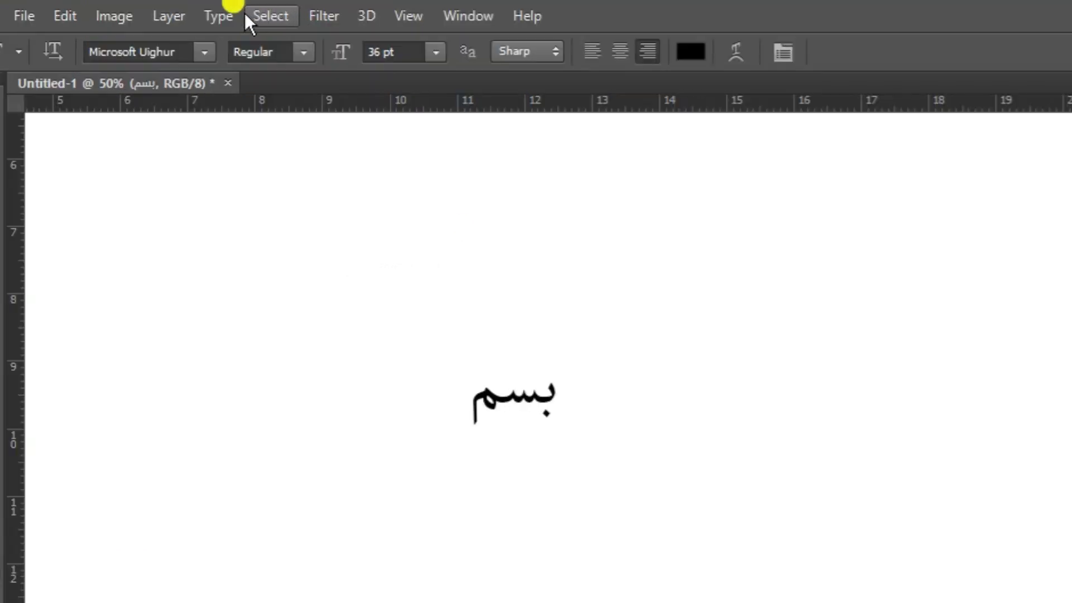
click(178, 12)
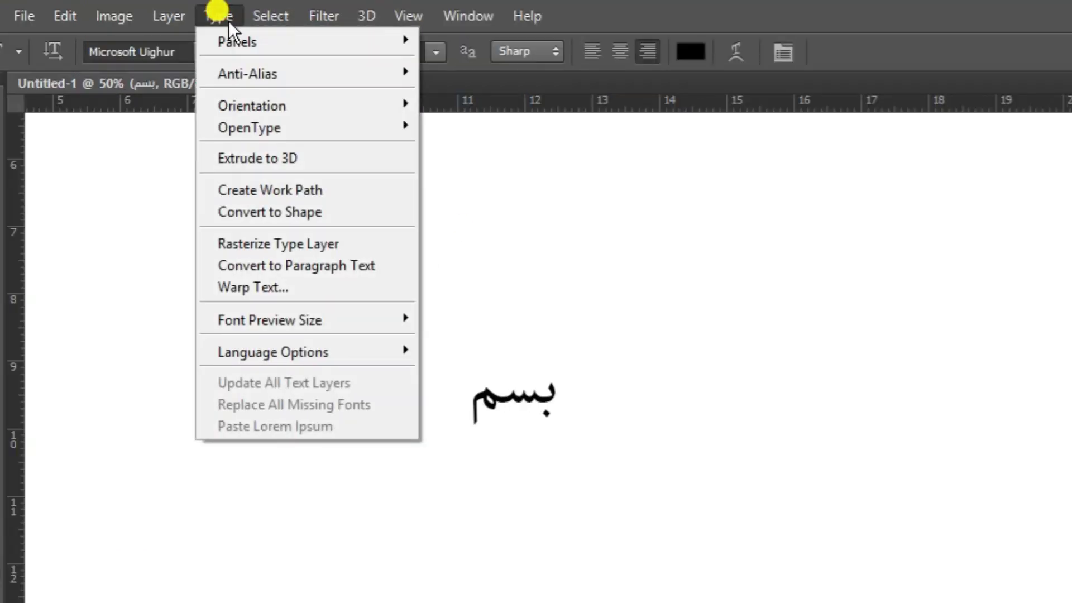
- Enable Type > Language Options > Middle Eastern Features
mouse_move(317, 352)
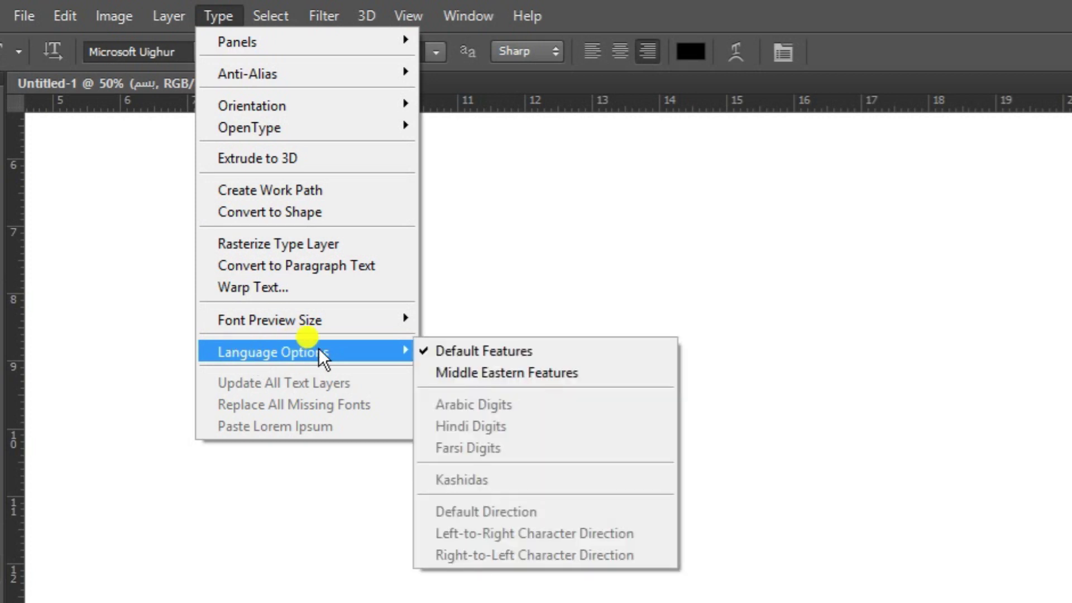
click(511, 370)
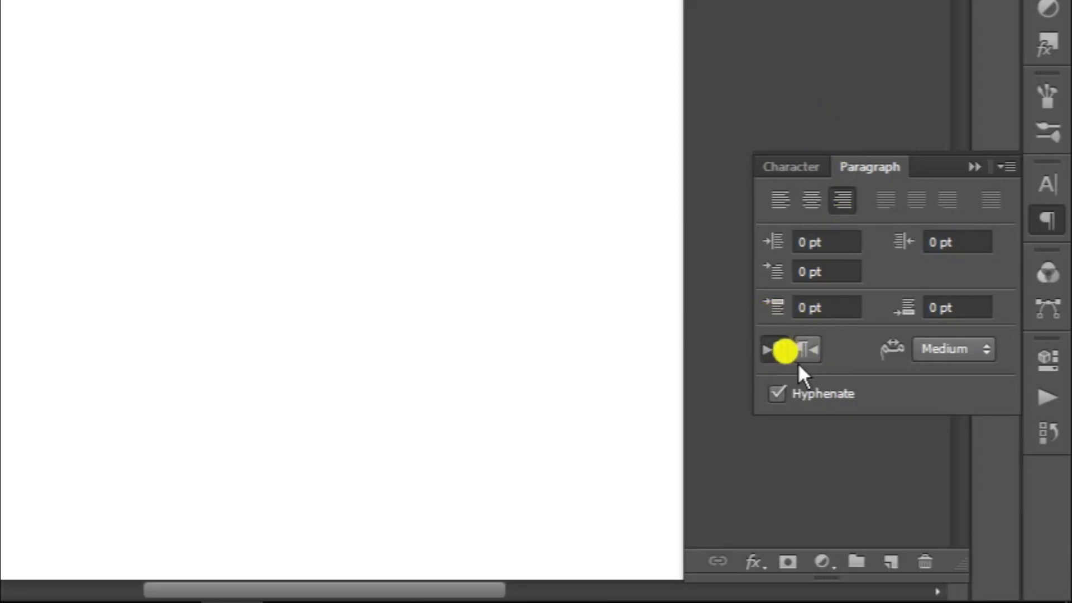
- Review the Character panel settings, including the new Digits option
click(796, 169)
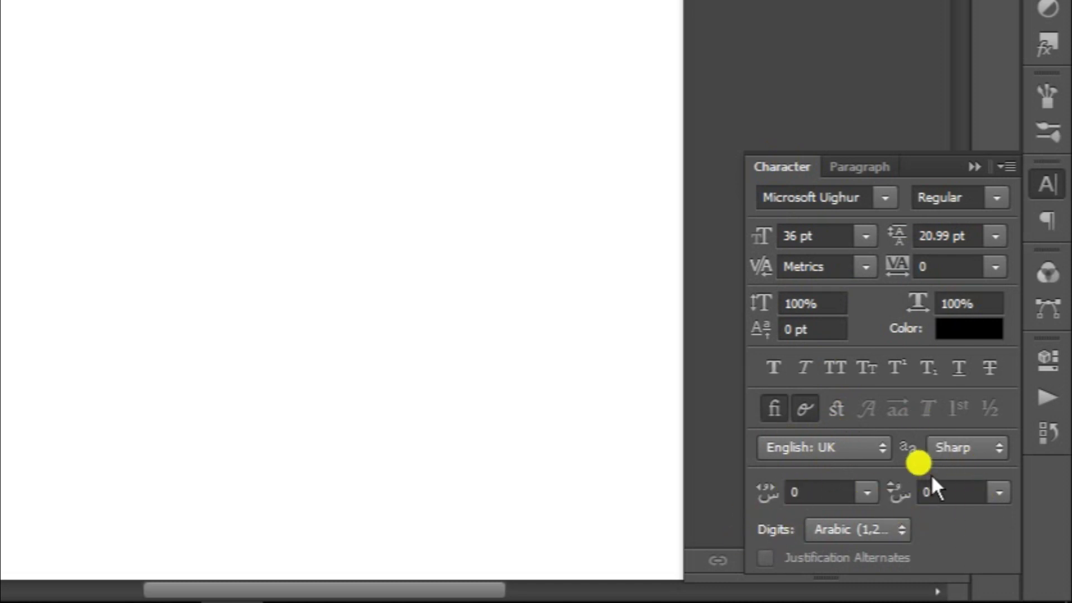
click(1045, 190)
click(1046, 189)
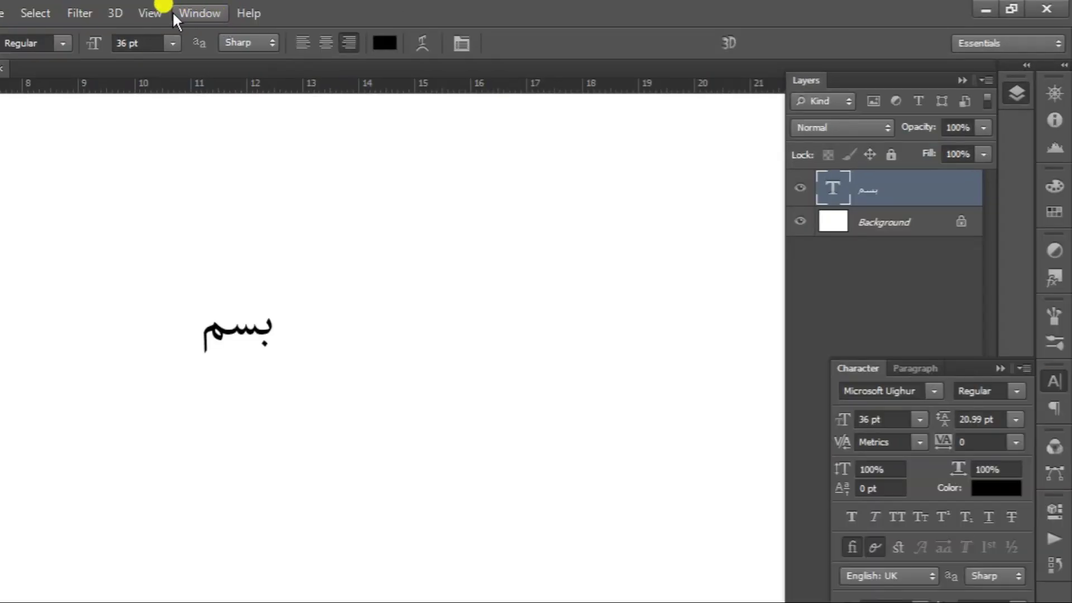
- Check the Window menu, then reopen the word 'بسم' for editing and select it
click(336, 10)
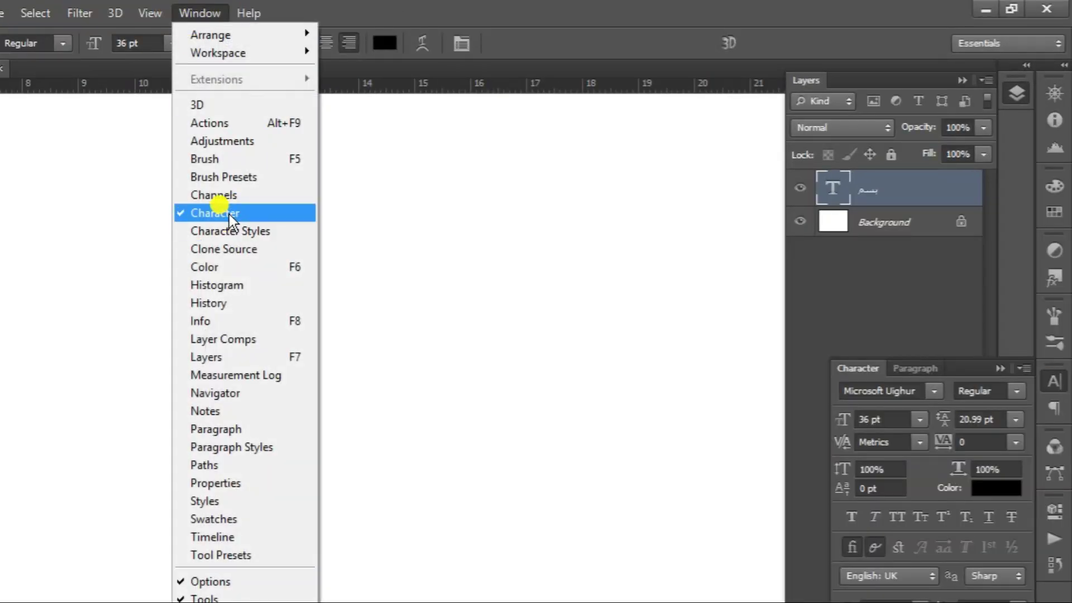
click(829, 278)
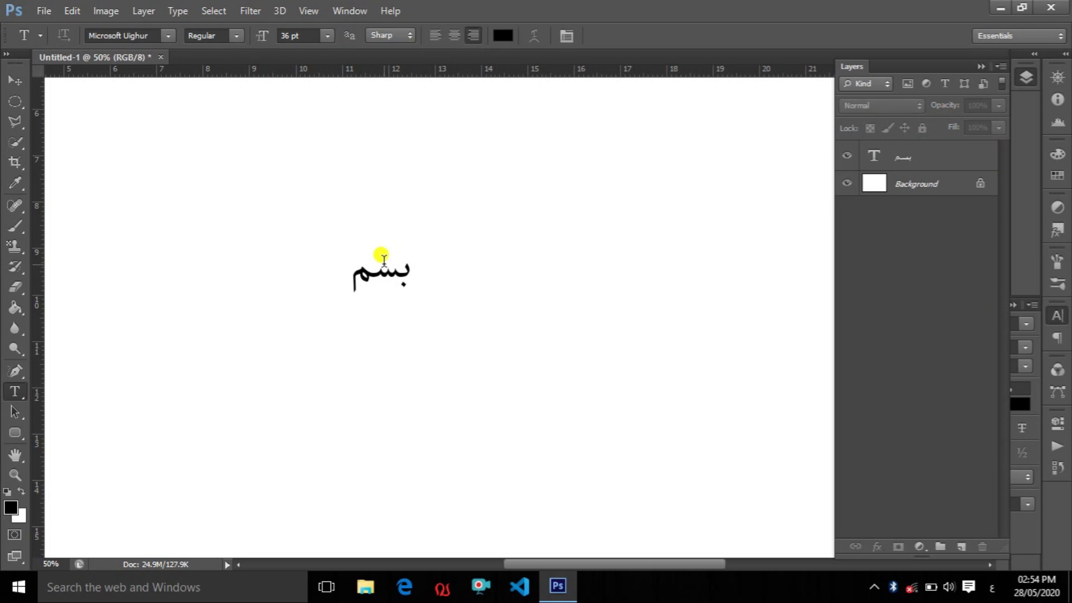
click(411, 274)
double_click(402, 258)
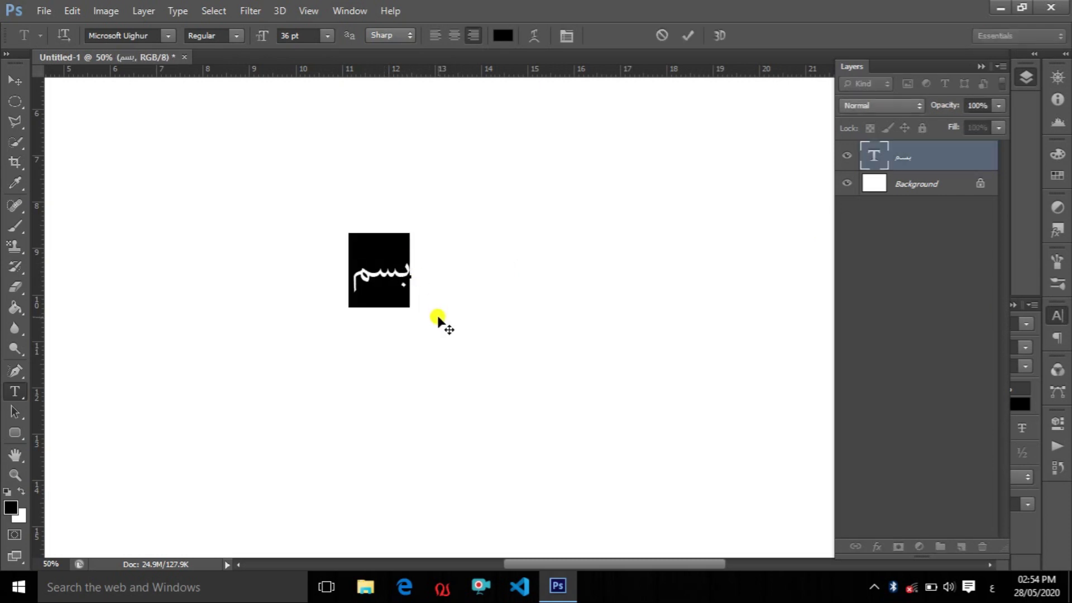
- Re-enter the 'بسم' text and set its paragraph direction to Right-to-Left in the Paragraph panel
click(410, 268)
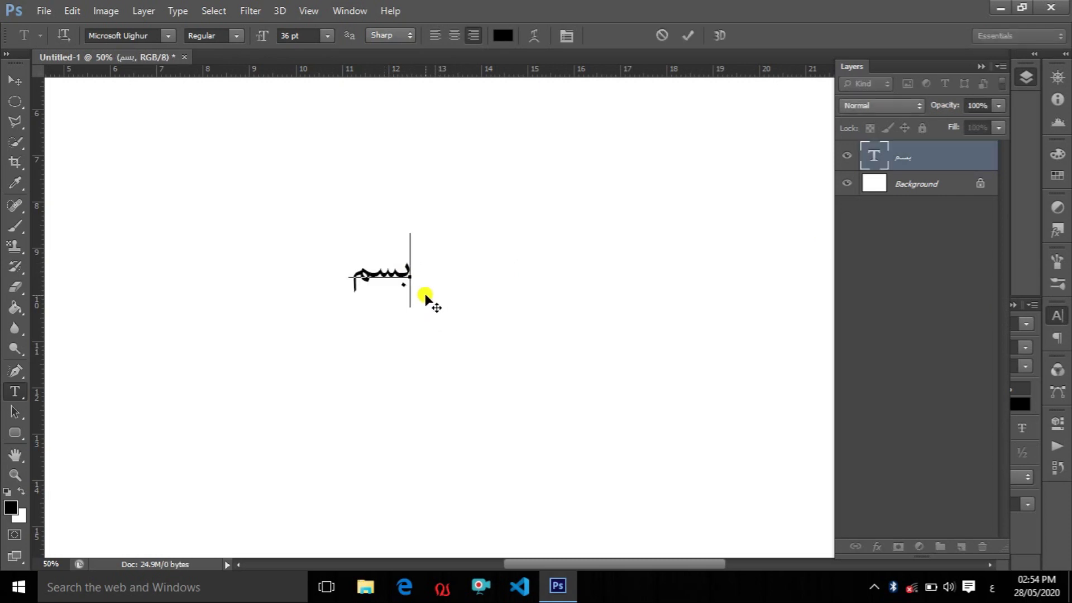
key(ctrl+t)
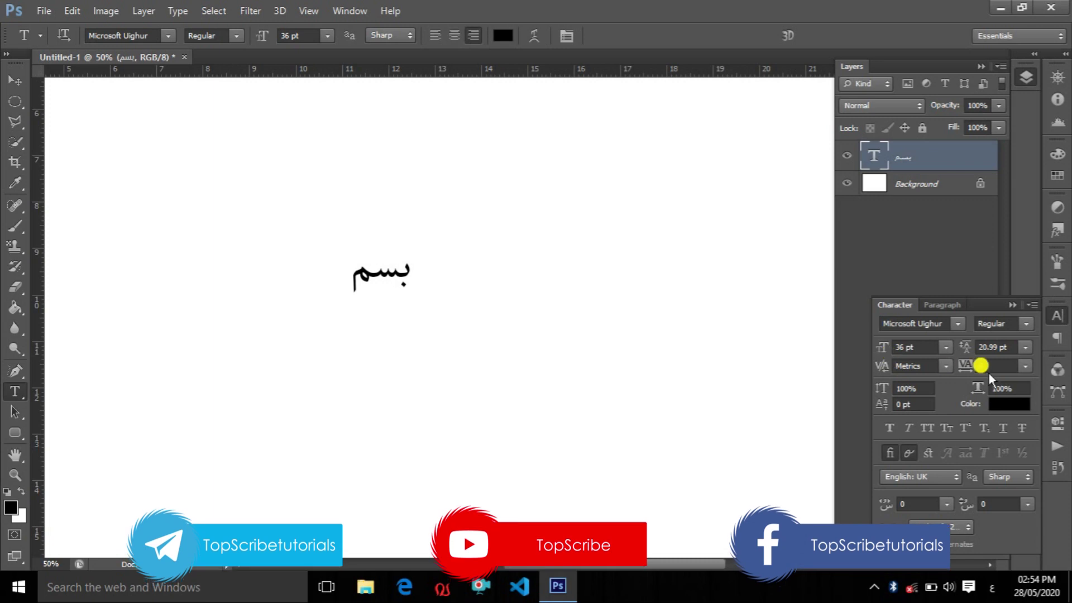
click(343, 299)
click(407, 264)
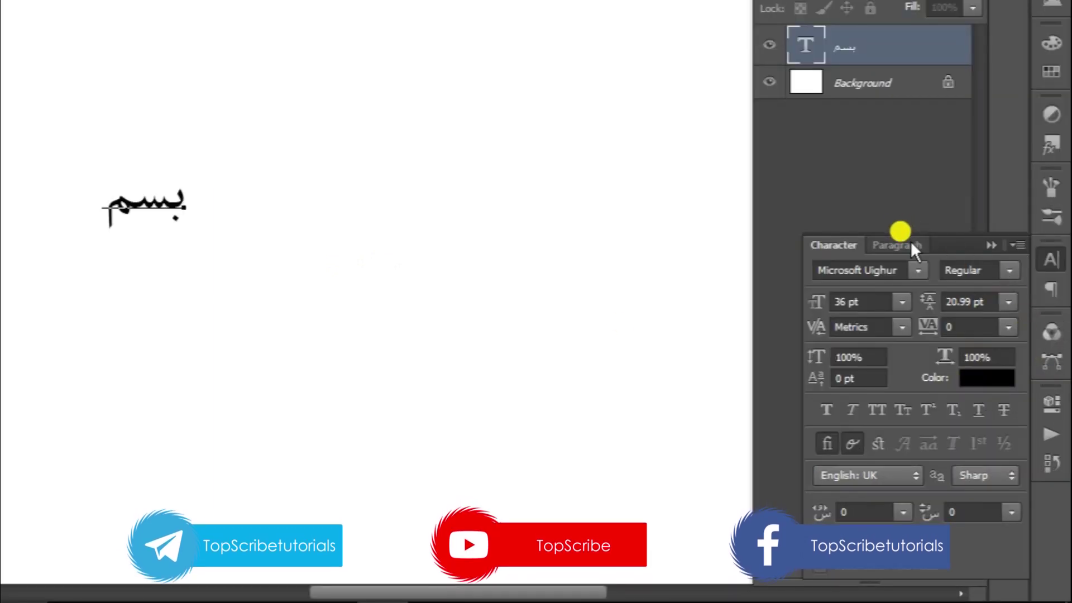
click(945, 305)
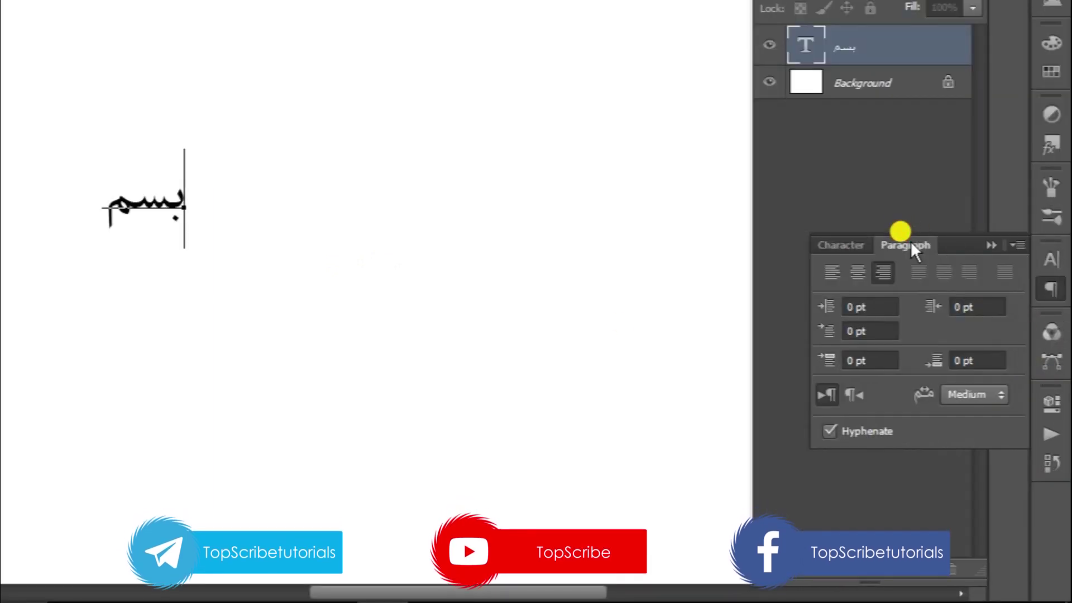
click(855, 395)
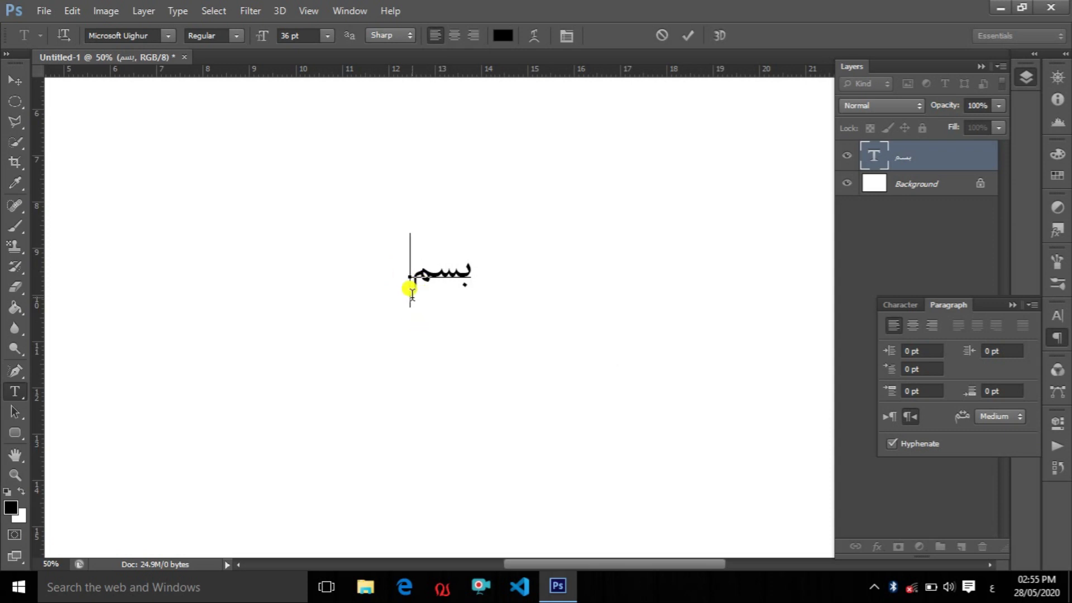
- Extend the text to read 'بسم الله 125465' and select the number 125465
text(ه)
key(BackSpace)
text(ا)
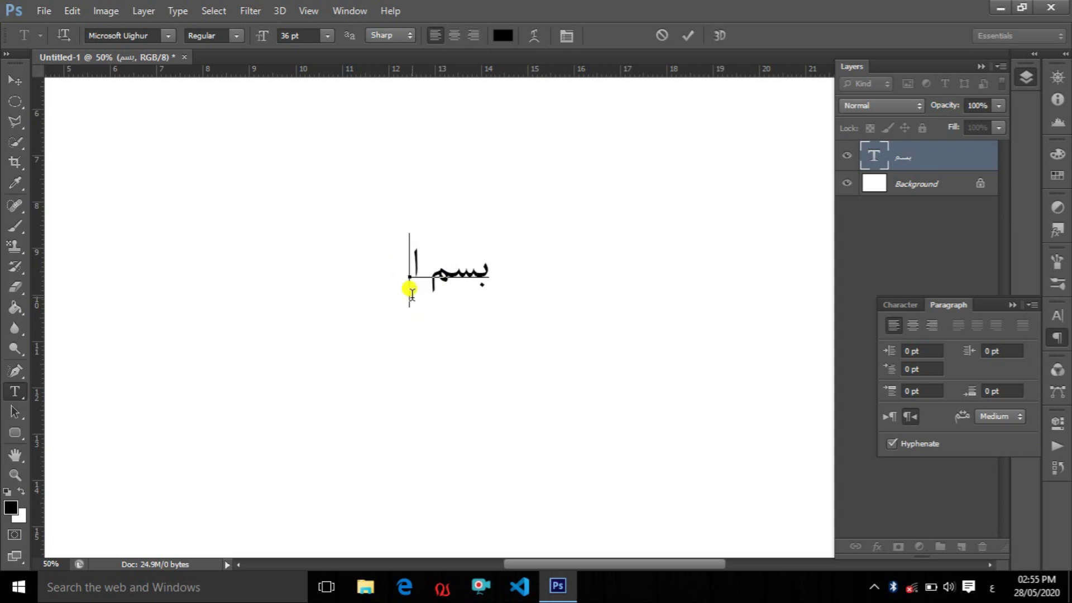
text(لله)
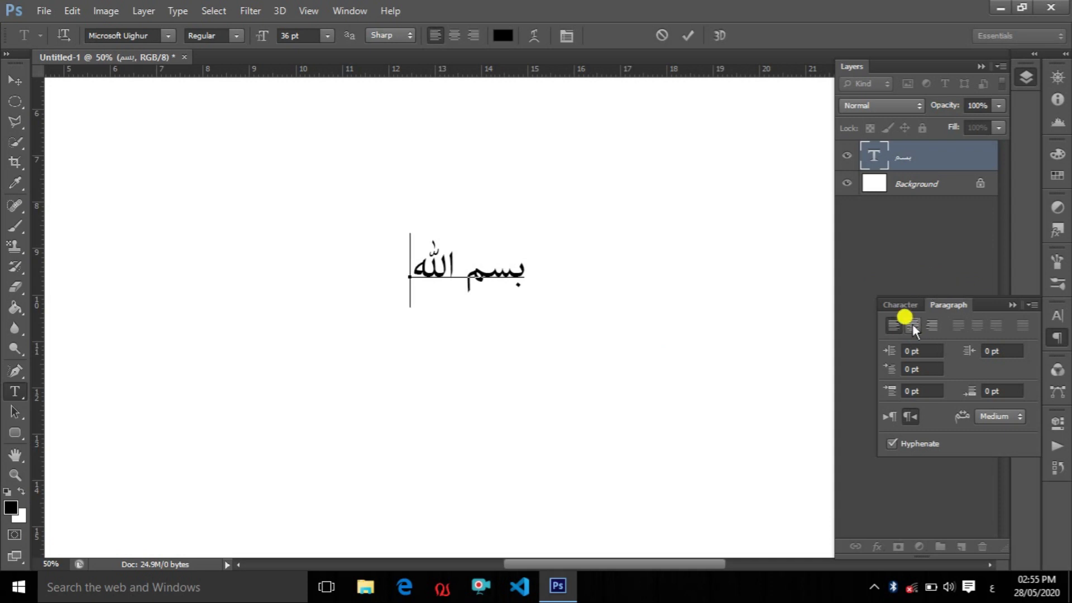
text(12)
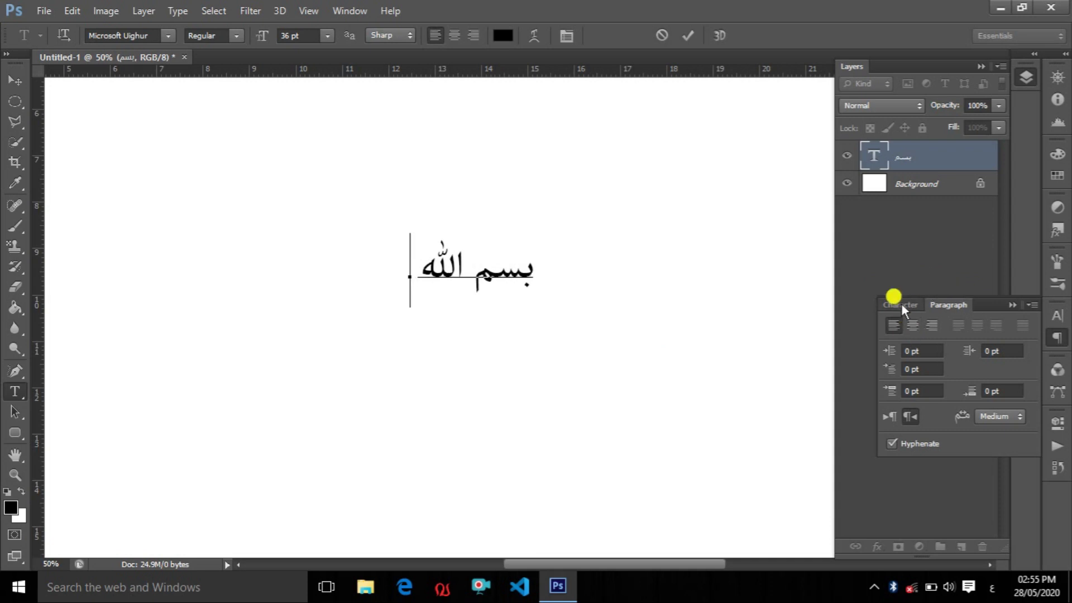
text(5465)
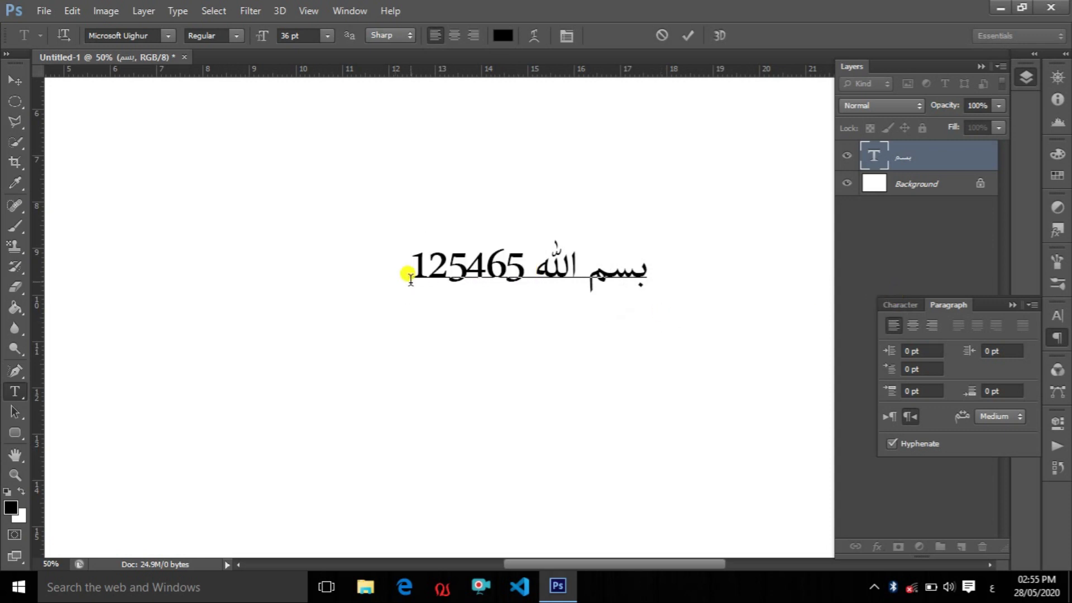
drag(411, 276, 458, 280)
- Select all the text and set Digits to Hindi in the Character panel
click(524, 277)
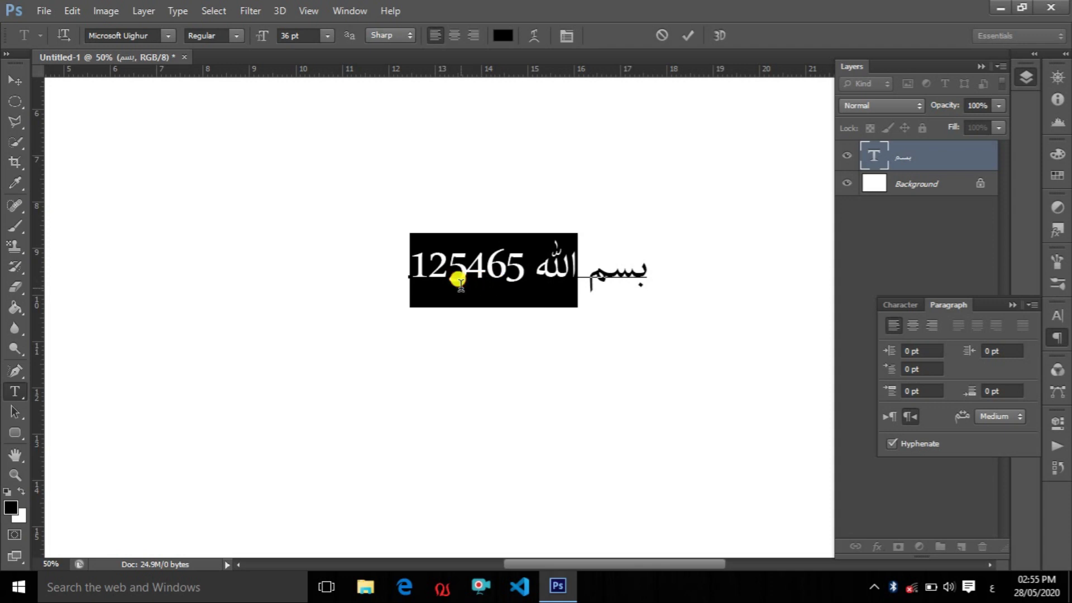
drag(531, 266, 514, 263)
key(ctrl+a)
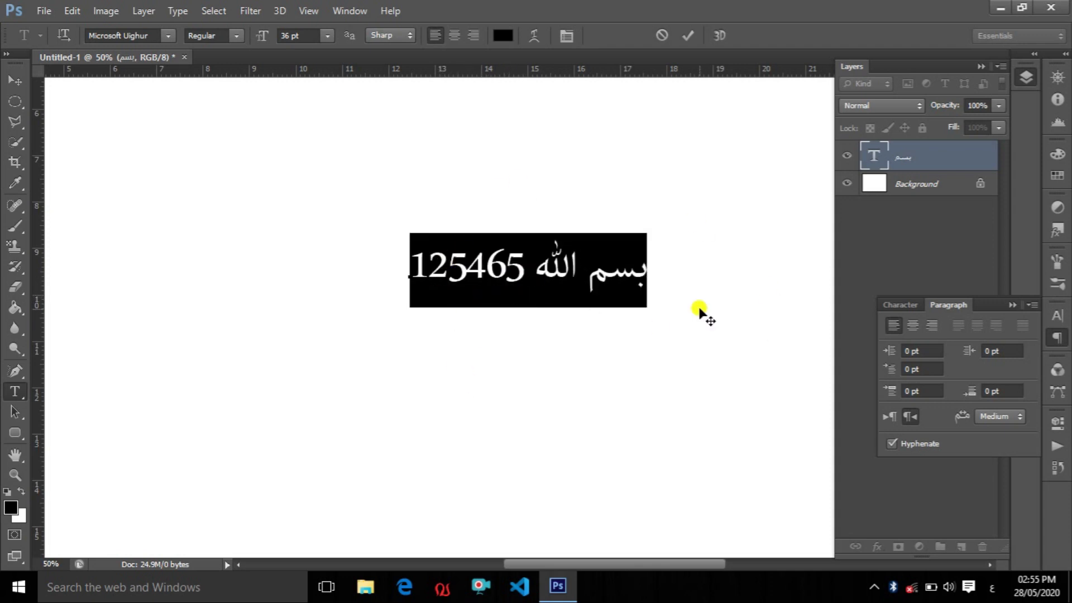
click(899, 305)
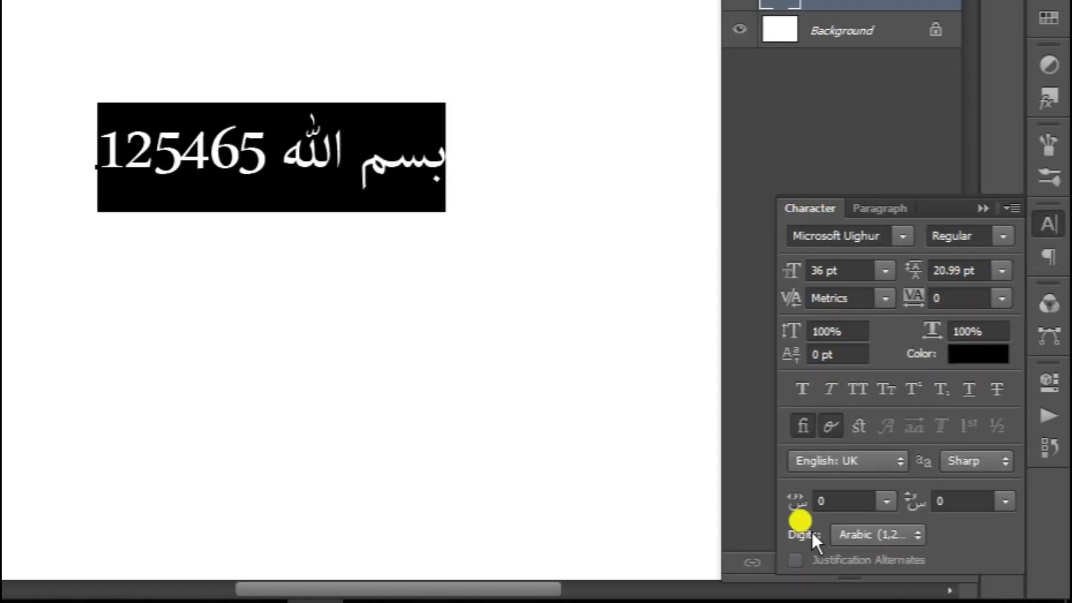
click(862, 536)
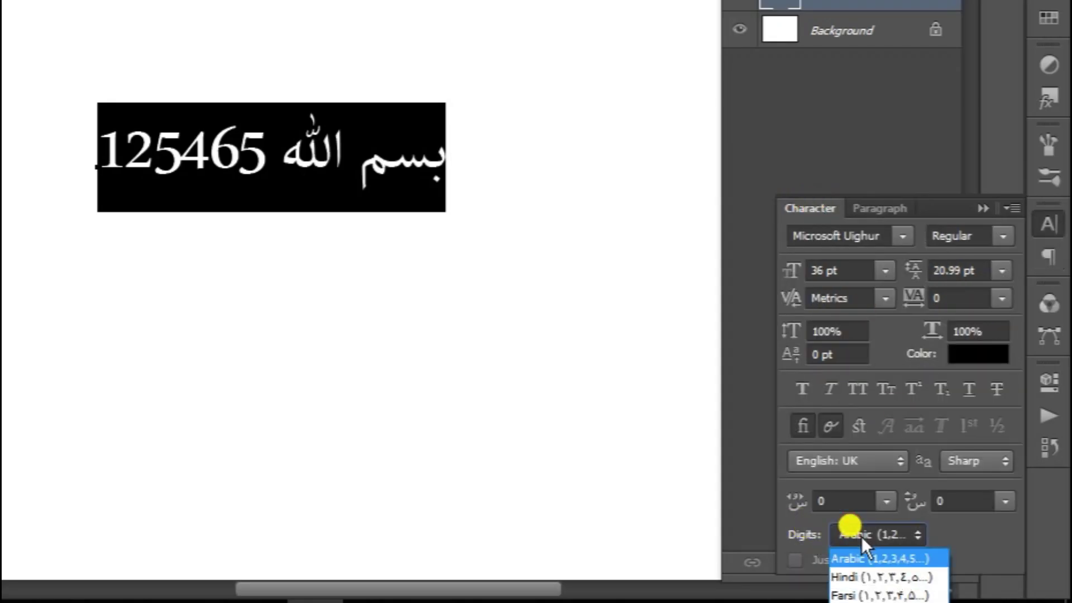
click(867, 581)
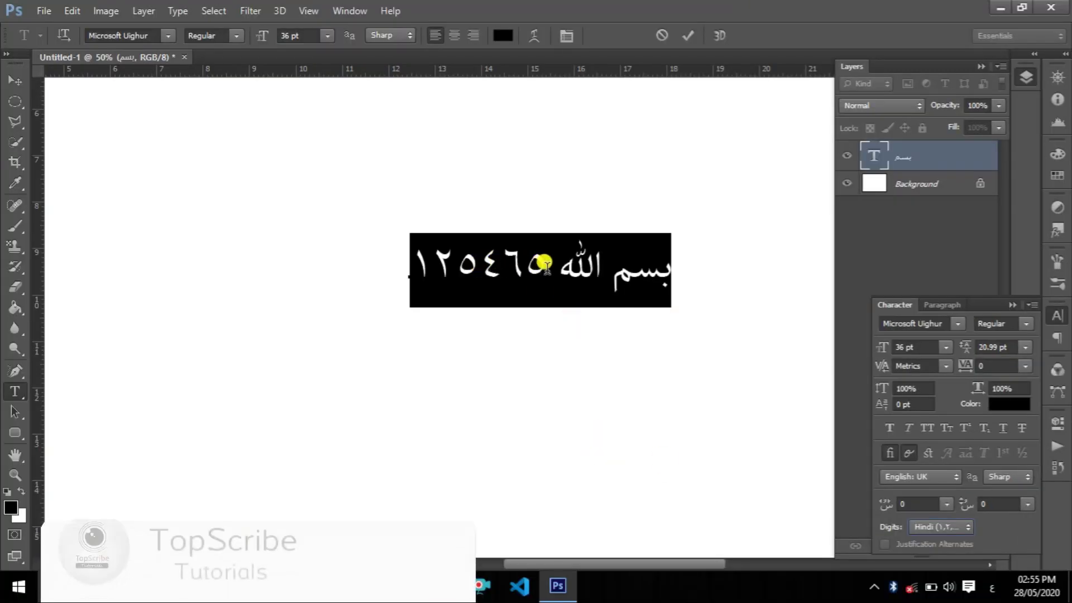
- Check the Hindi digits ١٢٥٤٦٥, then view the Character panel menu's Middle Eastern Features submenu
drag(546, 263, 416, 283)
click(426, 275)
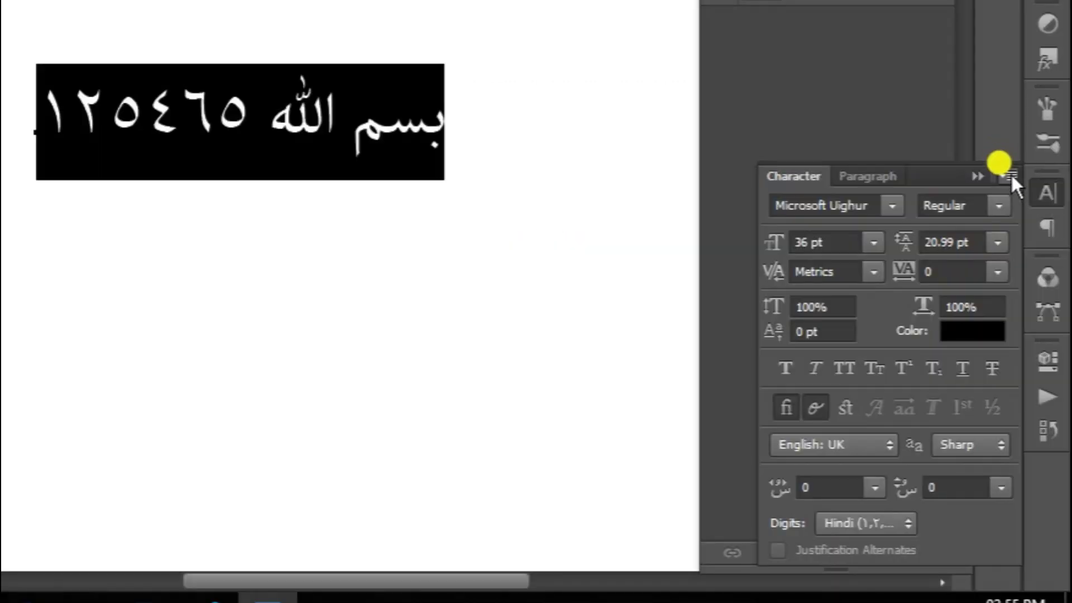
click(1011, 175)
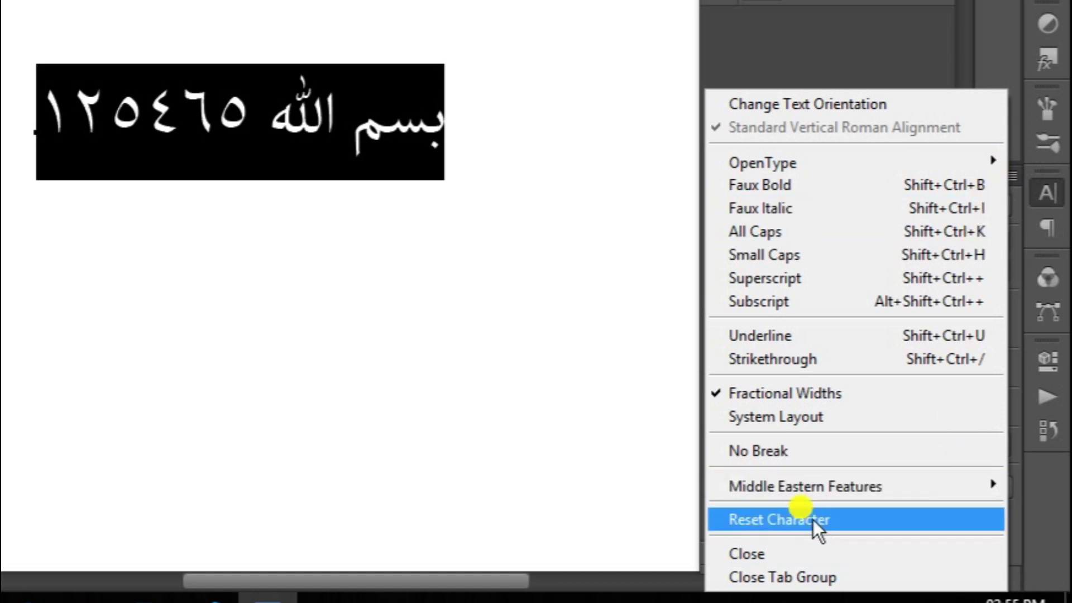
mouse_move(782, 485)
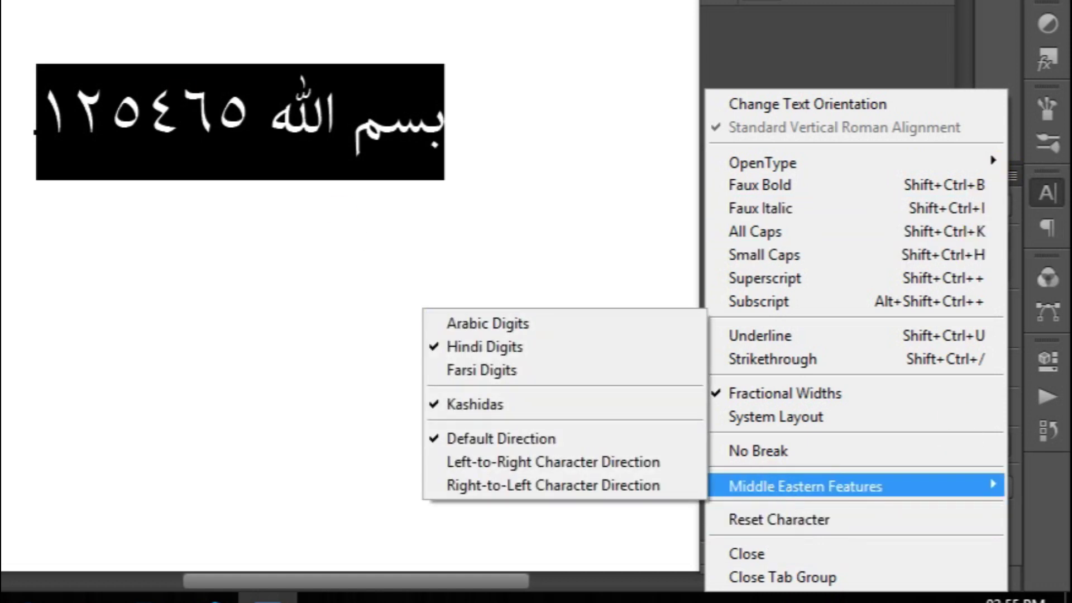